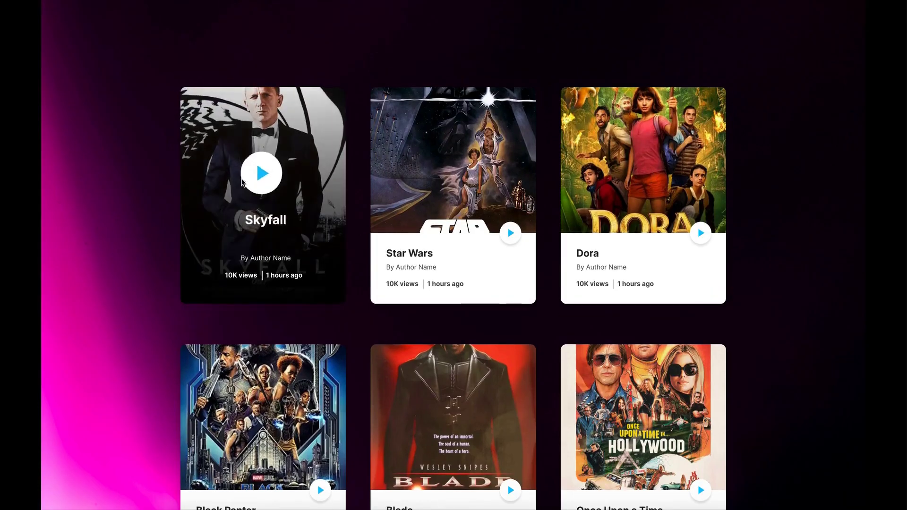
- Scroll through the prototype preview of the six movie cards and their play-button hover overlays
scroll(255, 283, "down", 3)
scroll(259, 308, "up", 3)
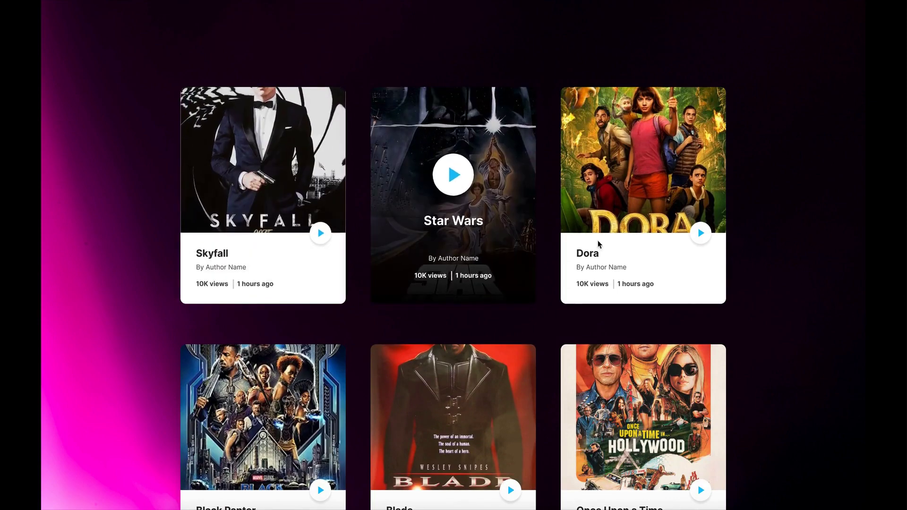
scroll(614, 246, "down", 4)
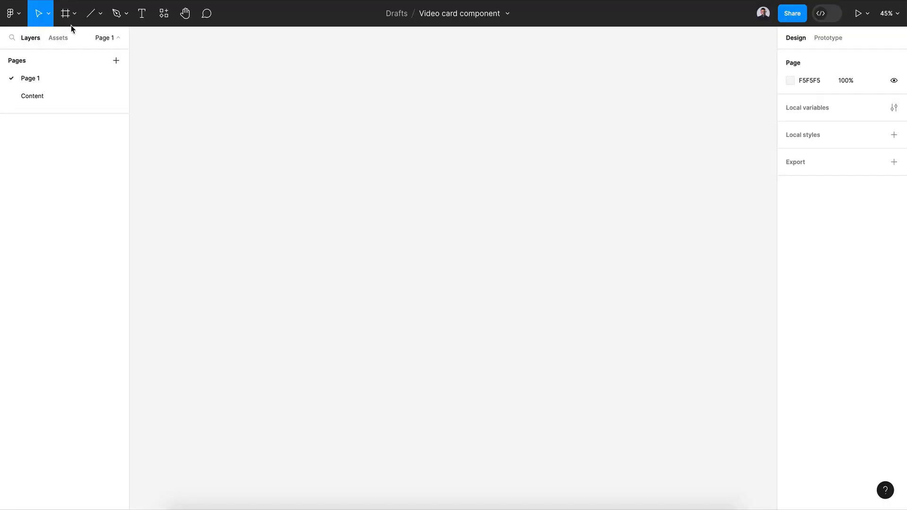
- Draw a frame sized 300×400 with a 10 px corner radius
left_click(59, 17)
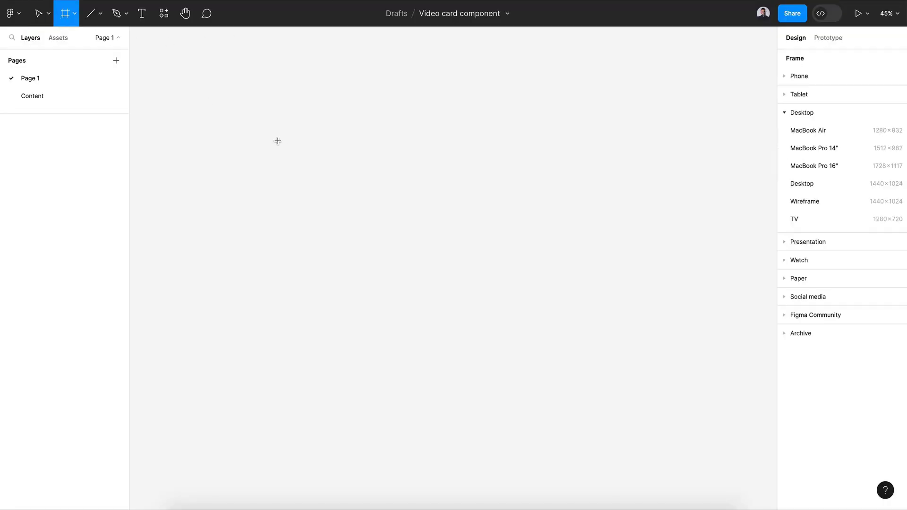
mouse_move(285, 125)
left_mouse_down()
mouse_move(429, 306)
mouse_move(433, 329)
left_mouse_up()
left_click(811, 122)
type("300")
left_click(871, 121)
type("400")
left_click(871, 137)
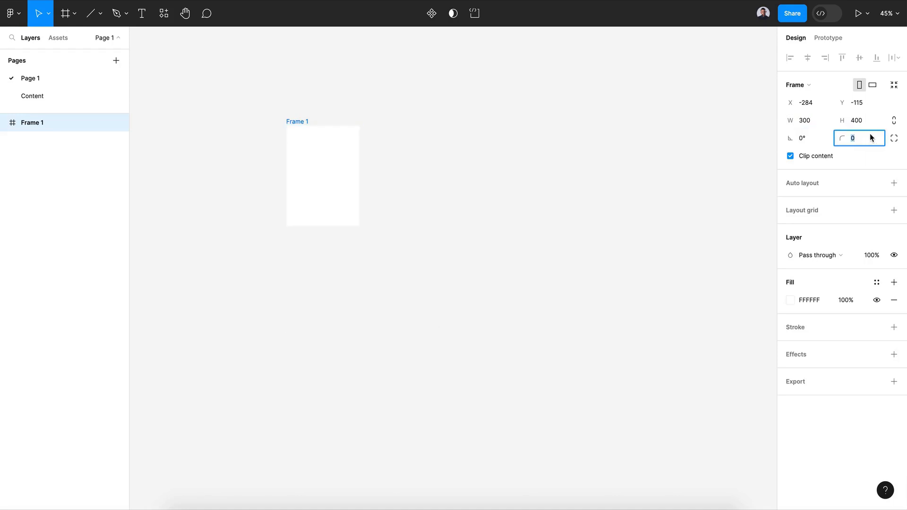
key("Return")
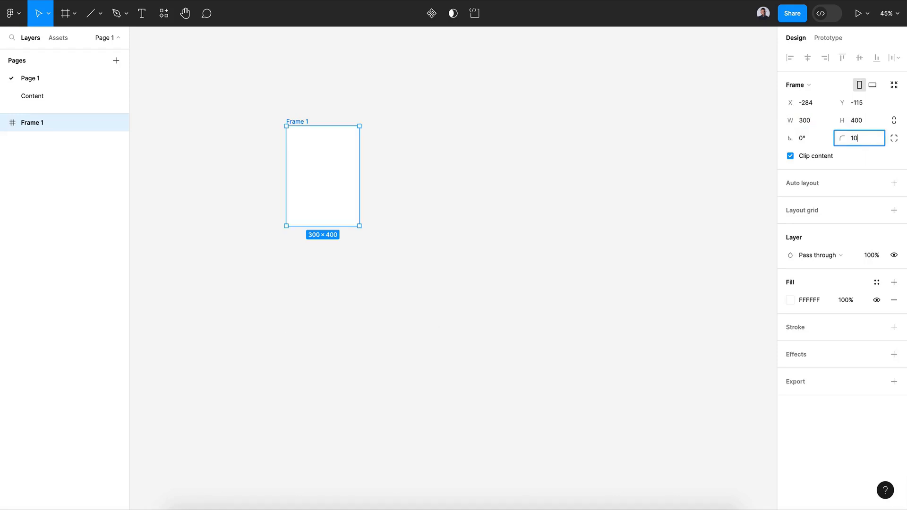
- Add a drop shadow effect to the frame
left_click(893, 355)
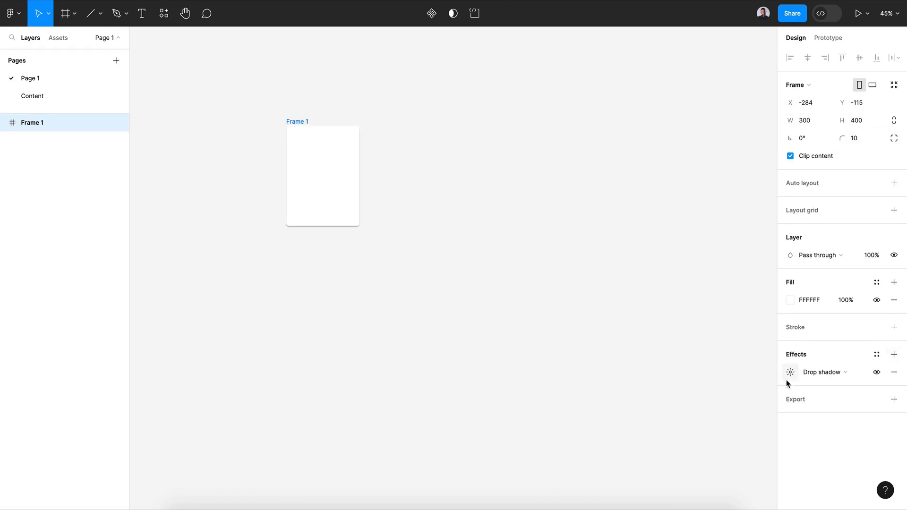
left_click(790, 374)
scroll(332, 168, "up", 10)
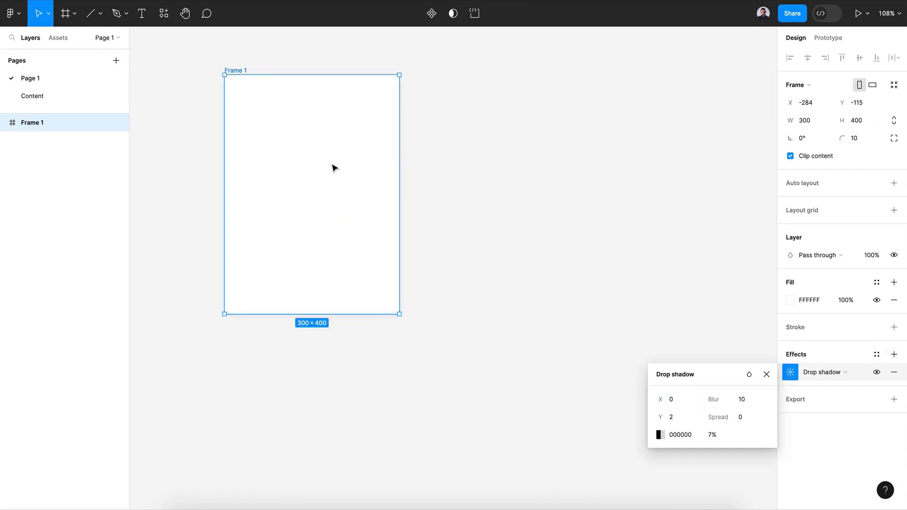
key("Escape")
- Draw an inner frame across the card's top, naming it Picture and the card Movie card
left_click(602, 247)
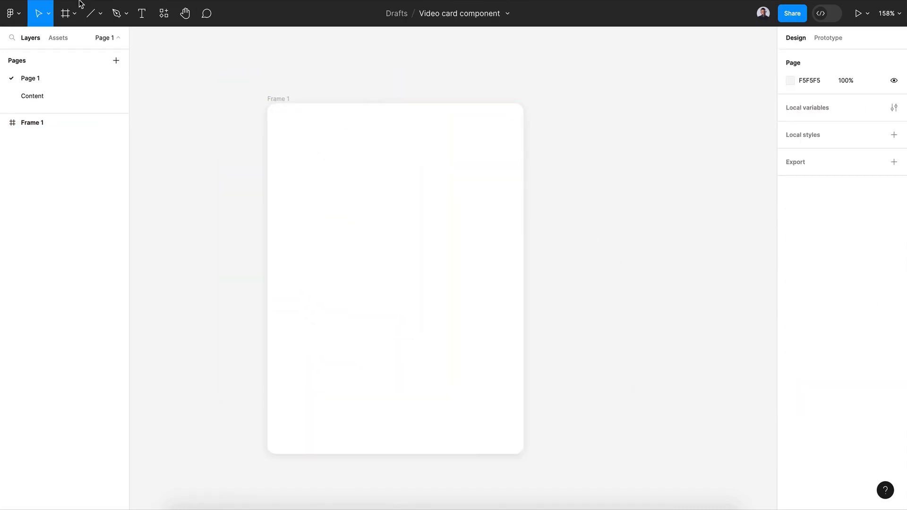
left_click(65, 17)
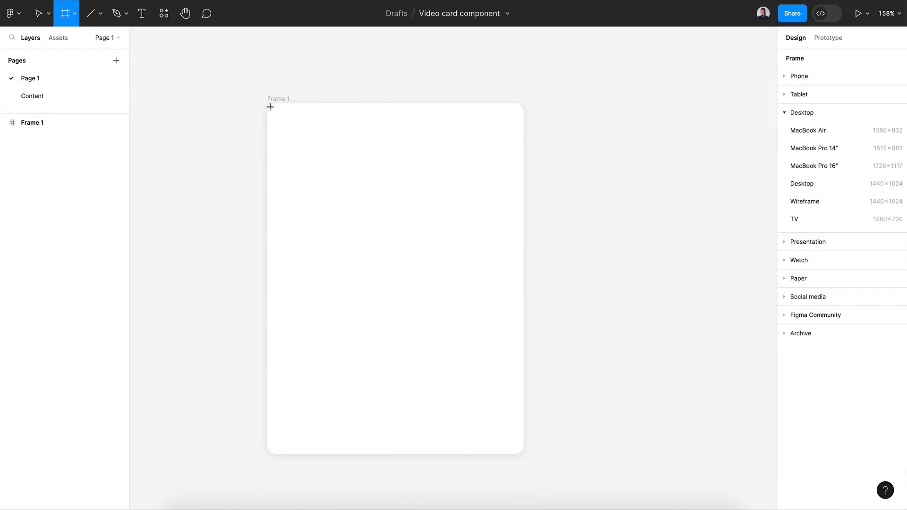
left_click_drag(270, 106, 525, 352)
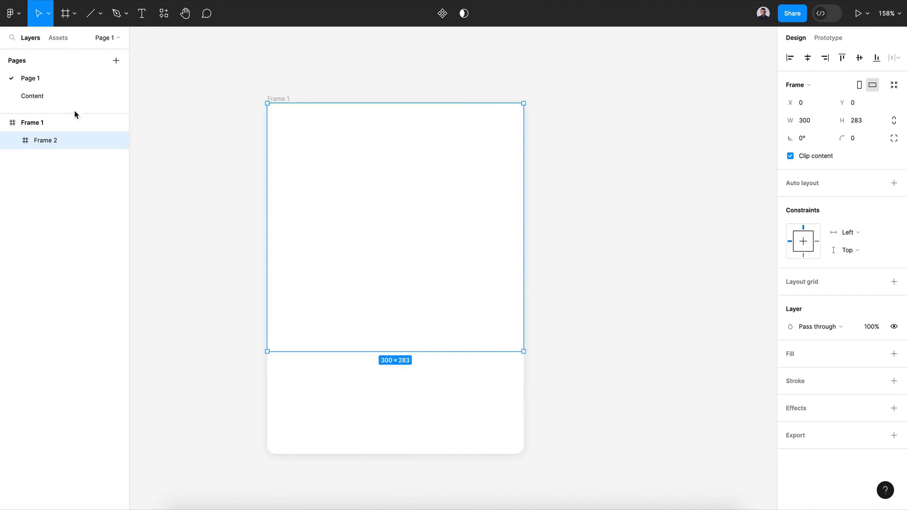
double_click(49, 141)
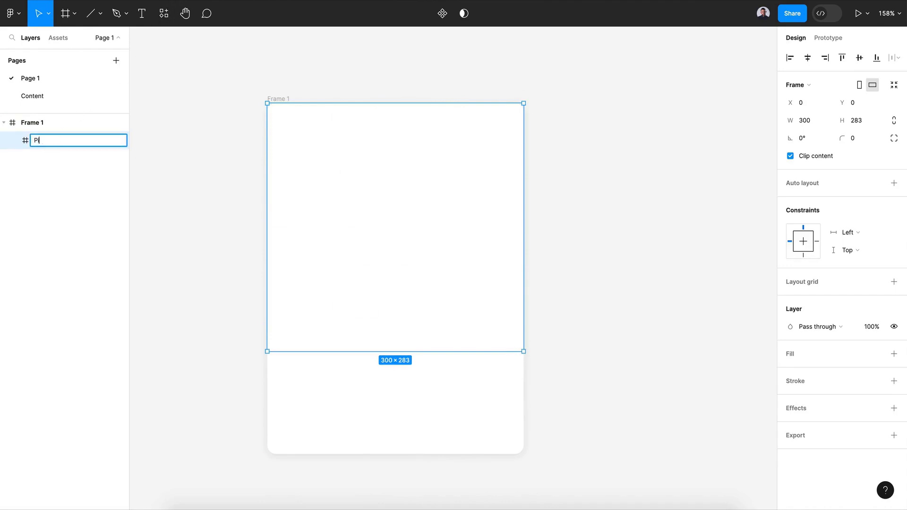
type("Picture")
double_click(33, 124)
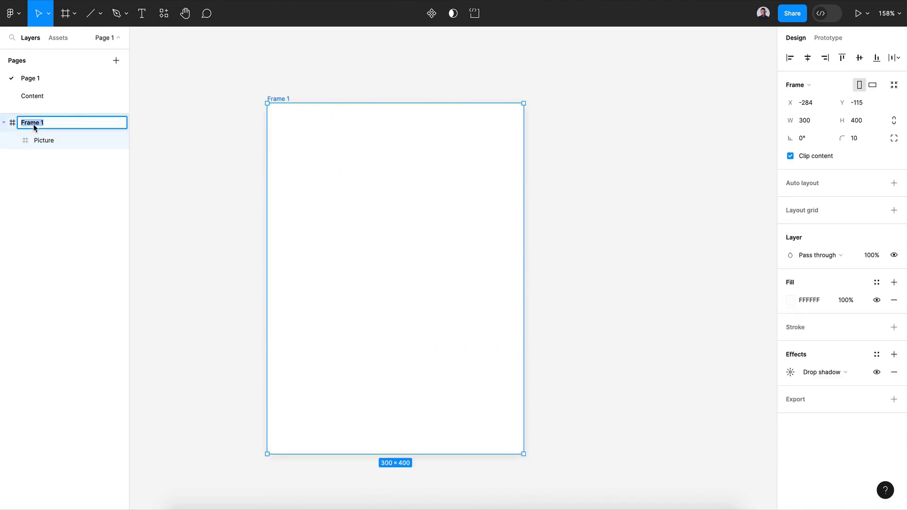
type("Movie card")
key("Return")
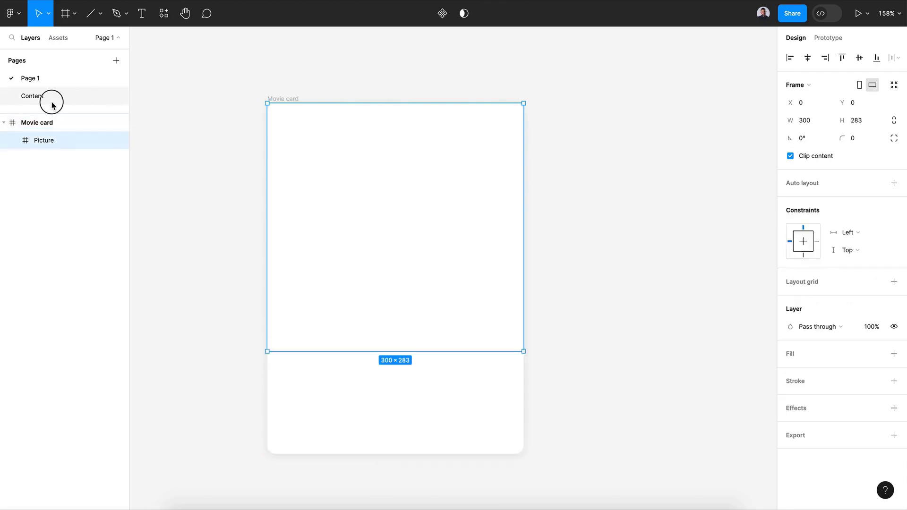
- Copy the Skyfall poster's image fill from the Content page and paste it into Picture
left_click(32, 96)
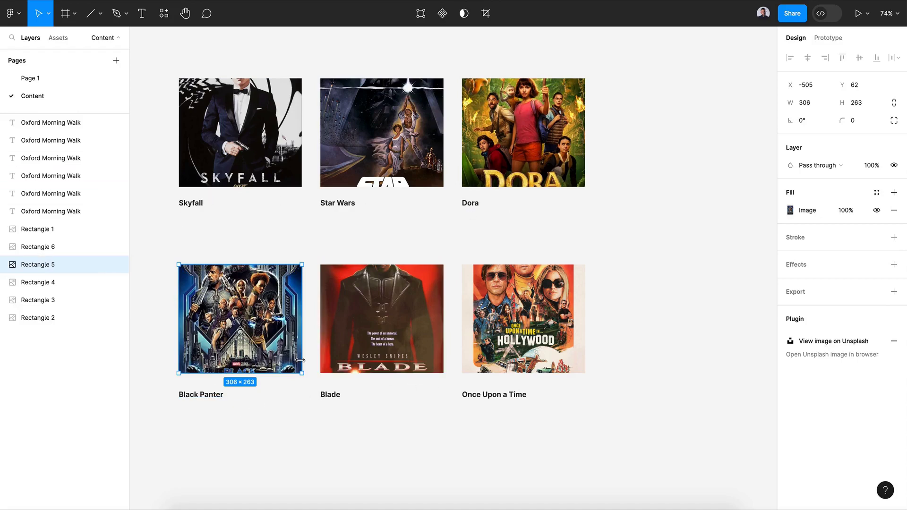
left_click(284, 447)
left_click(235, 116)
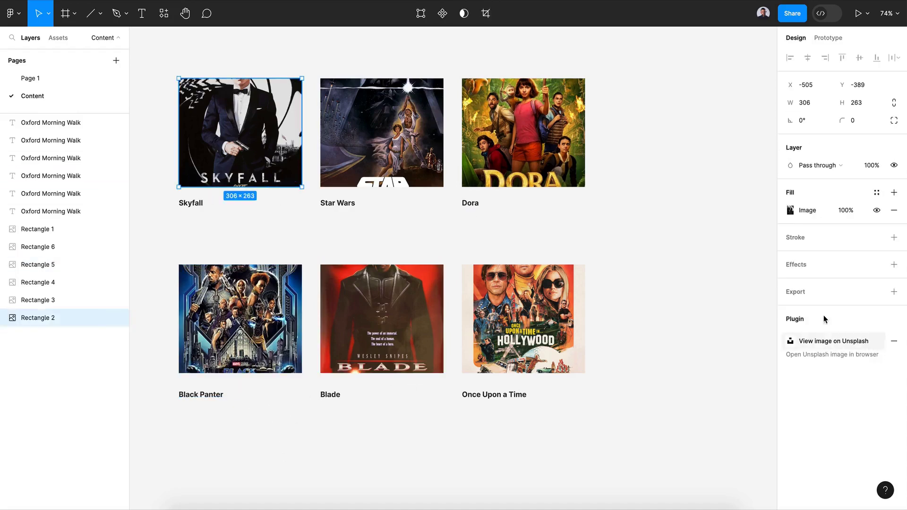
left_click(862, 217)
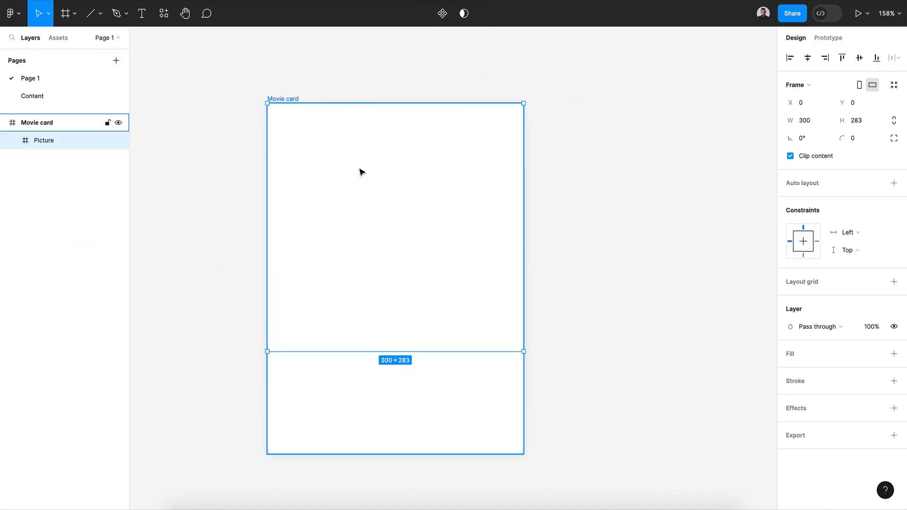
key("ctrl+v")
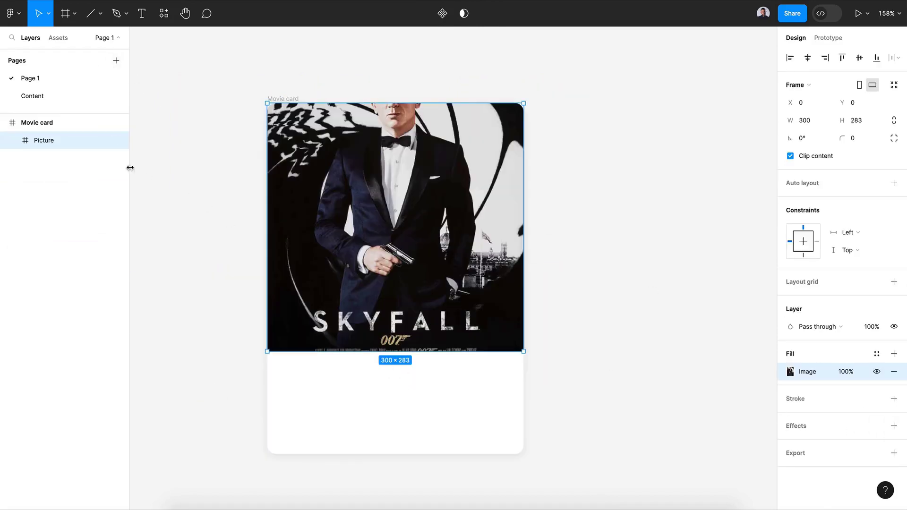
- Draw a frame below the poster and name it Content
left_click(146, 21)
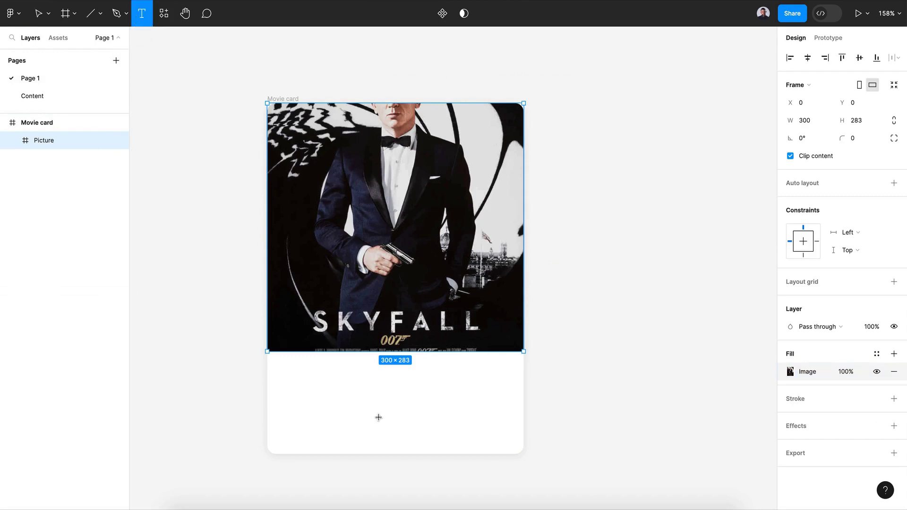
left_click(74, 13)
left_click(57, 38)
left_click_drag(267, 352, 523, 456)
key("ctrl+r")
type("C")
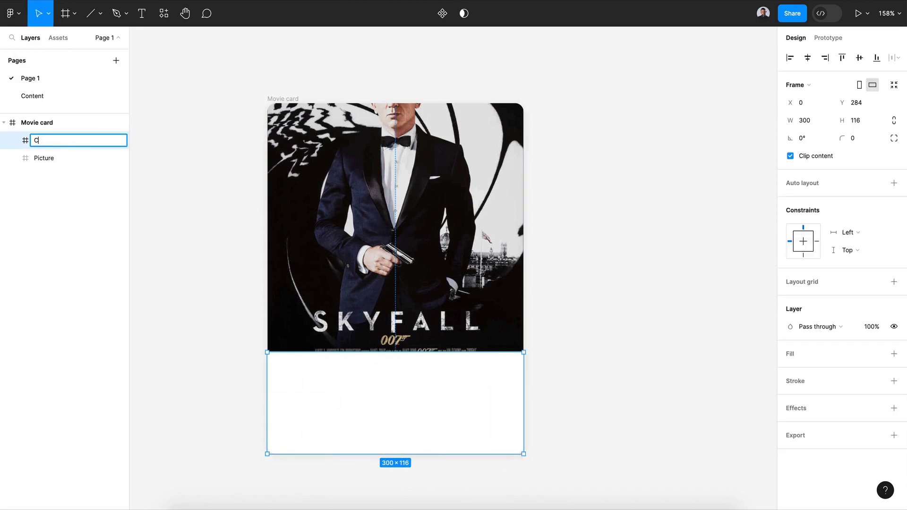
type("ontent")
key("Return")
- Add a 'Skyfall' title in Content at size 16, coloured 272727
key("t")
left_click(293, 370)
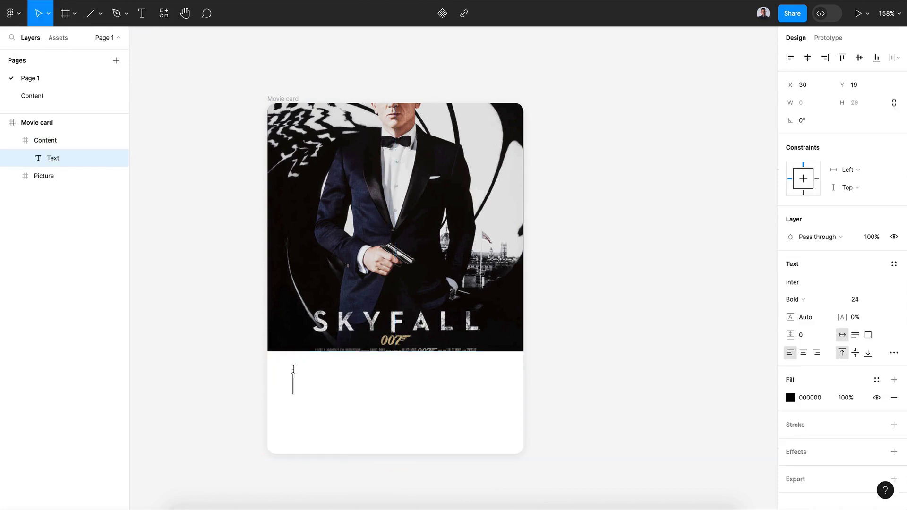
type("Skyfall")
key("Escape")
left_click(891, 300)
left_click(879, 401)
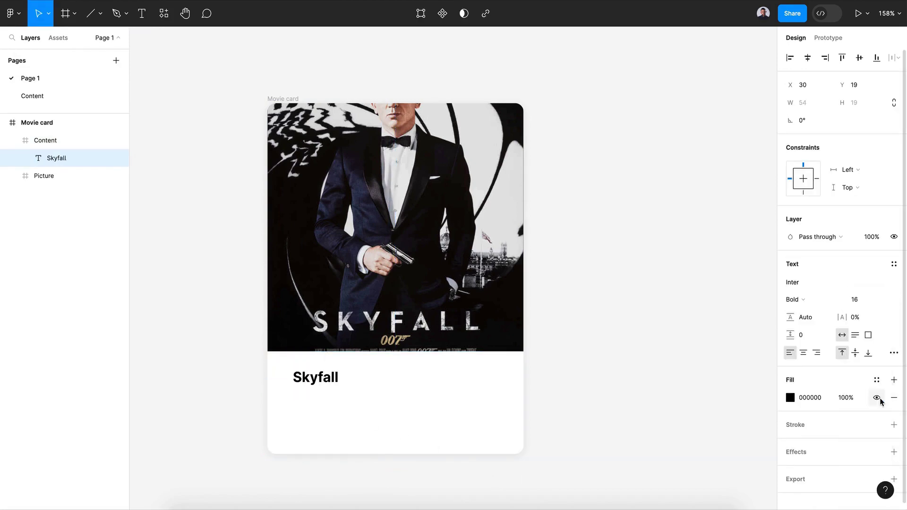
left_click(791, 398)
mouse_move(649, 357)
left_mouse_down()
mouse_move(660, 348)
mouse_move(641, 343)
left_mouse_up()
left_click(316, 384)
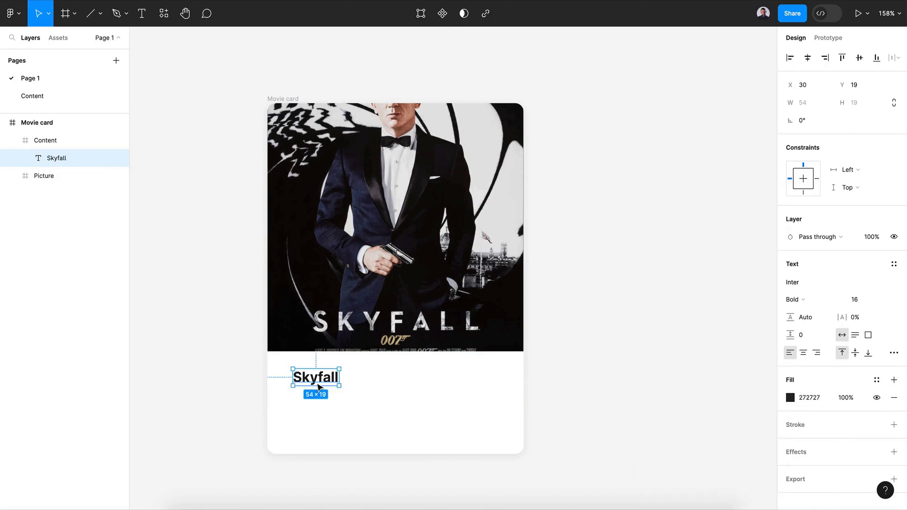
- Duplicate the title below it as size 13 Regular text in grey 595959
key("ctrl+d")
left_click_drag(320, 381, 320, 407)
left_click(879, 302)
left_click(876, 259)
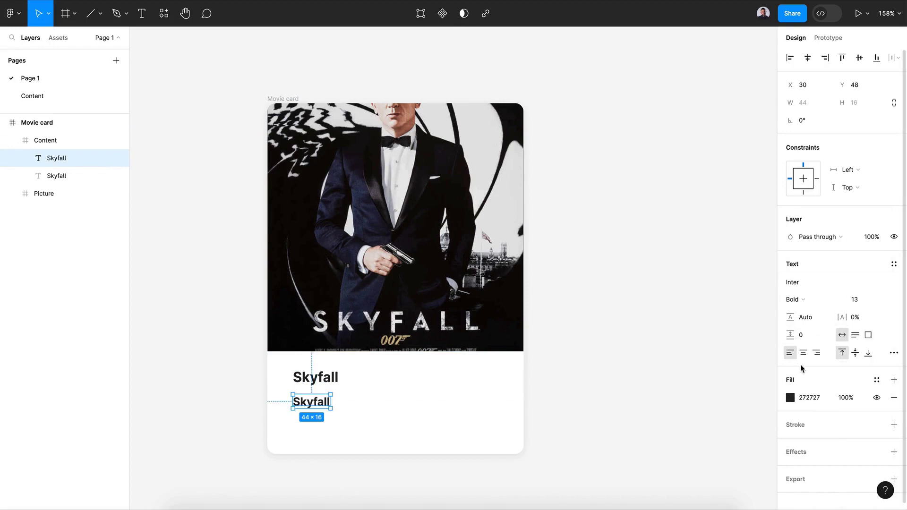
left_click(796, 299)
left_click(810, 264)
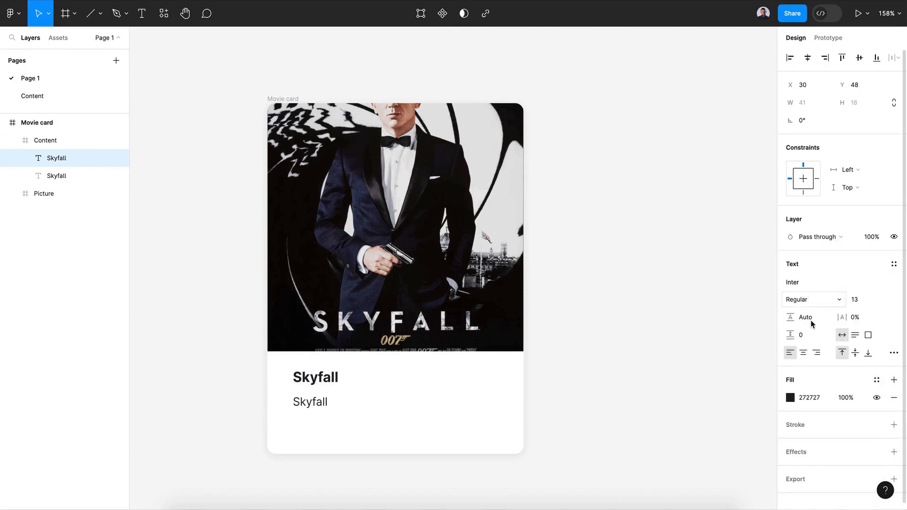
left_click(791, 398)
left_click_drag(661, 308, 642, 318)
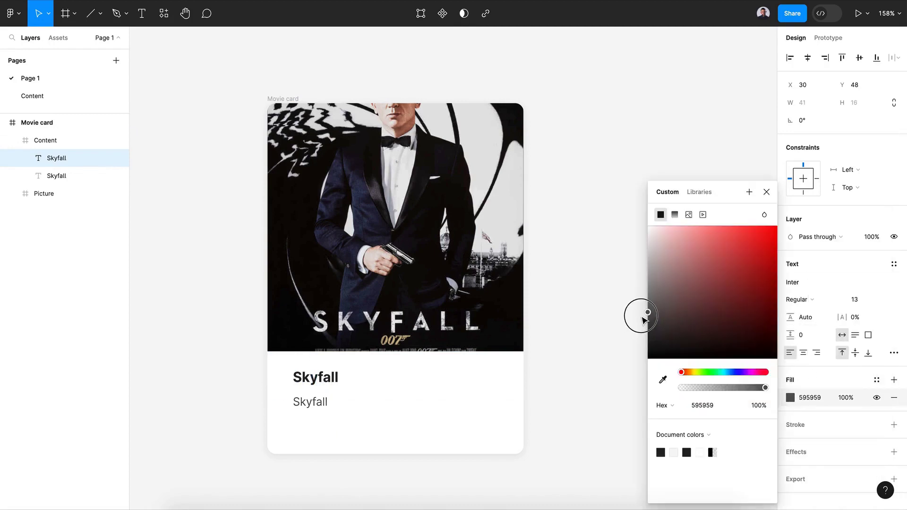
left_click(766, 192)
- Change the copied text to 'By Author Name' at size 12
double_click(312, 402)
type("By Ay")
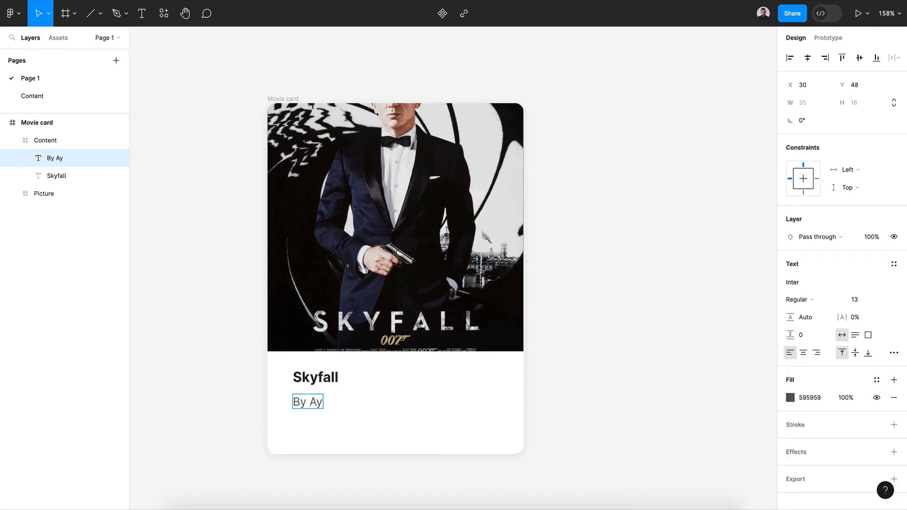
type("uthor Name")
key("Escape")
left_click(881, 299)
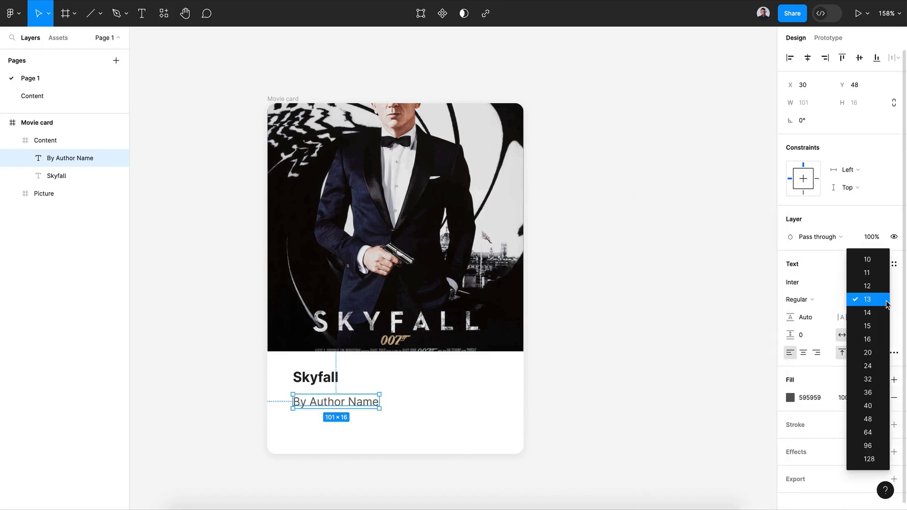
left_click(872, 294)
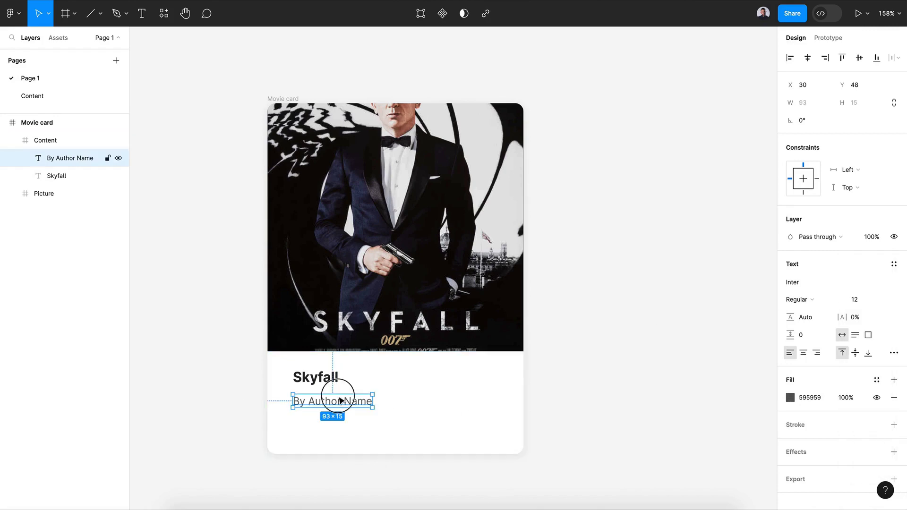
- Duplicate the author line at size 10 and change its text to '10k Views'
left_click_drag(338, 401, 326, 419)
left_click(882, 299)
left_click(880, 287)
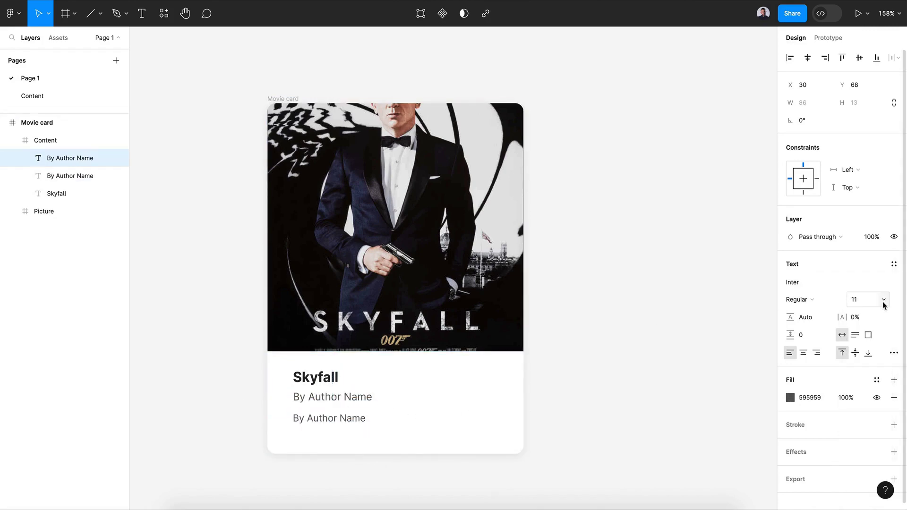
left_click(880, 299)
left_click(881, 290)
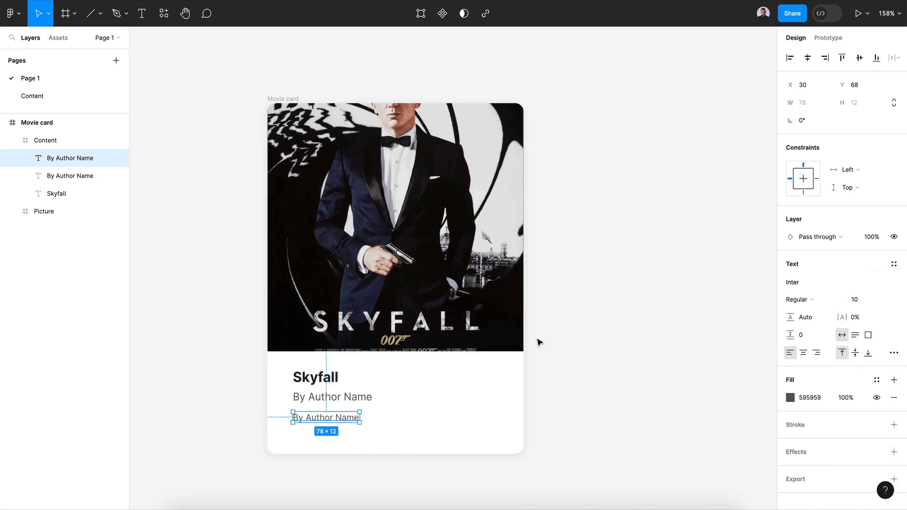
scroll(539, 340, "down", 5, "ctrl")
scroll(538, 340, "up", 1)
double_click(417, 386)
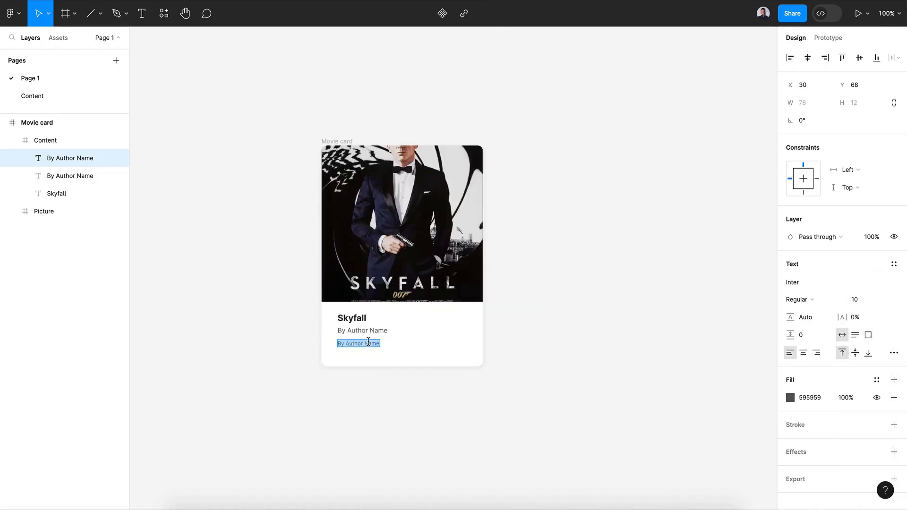
type("10")
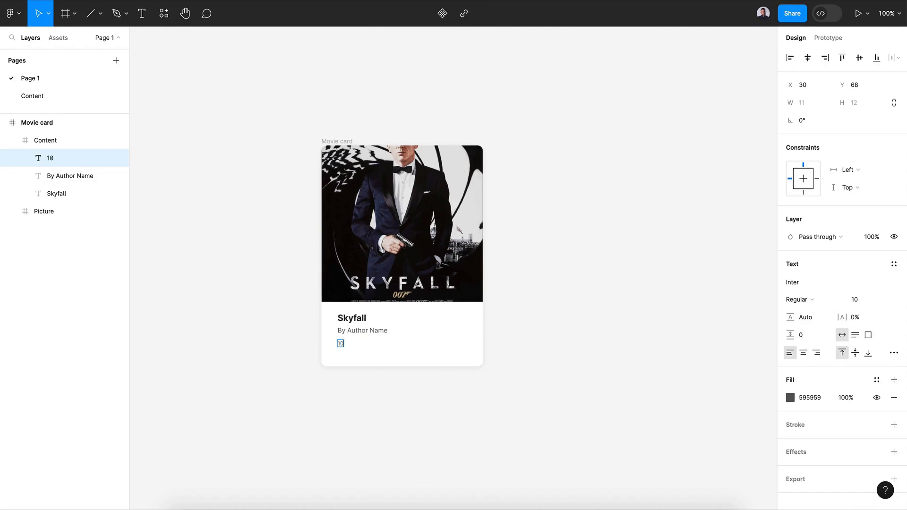
type("k Viewa")
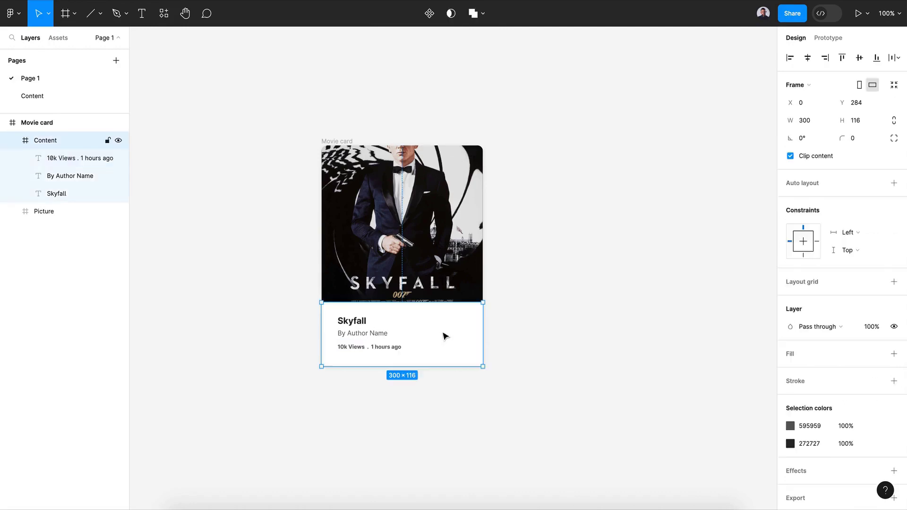
- Apply vertical auto layout to Movie card, keeping Picture stacked above Content
left_click(393, 430)
left_click_drag(302, 403, 538, 122)
left_click(894, 201)
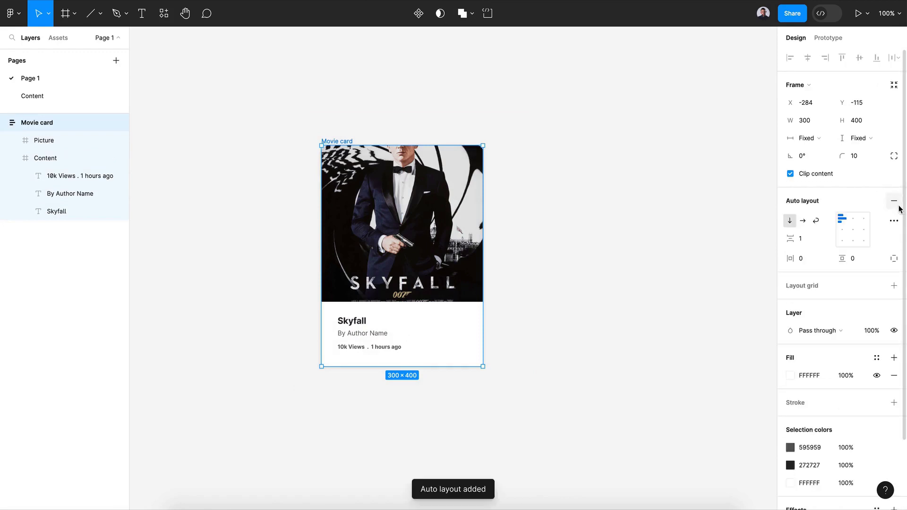
left_click(417, 318)
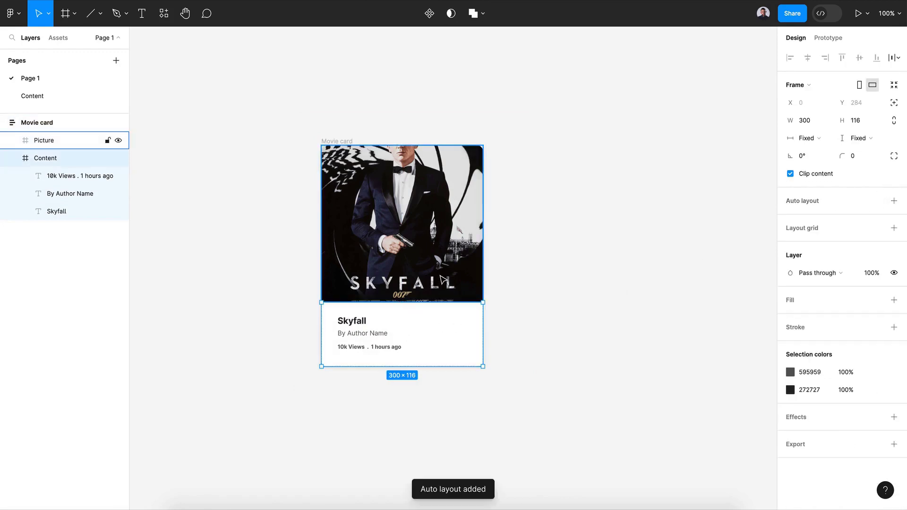
key("Up")
key("ctrl+z")
left_click(525, 314)
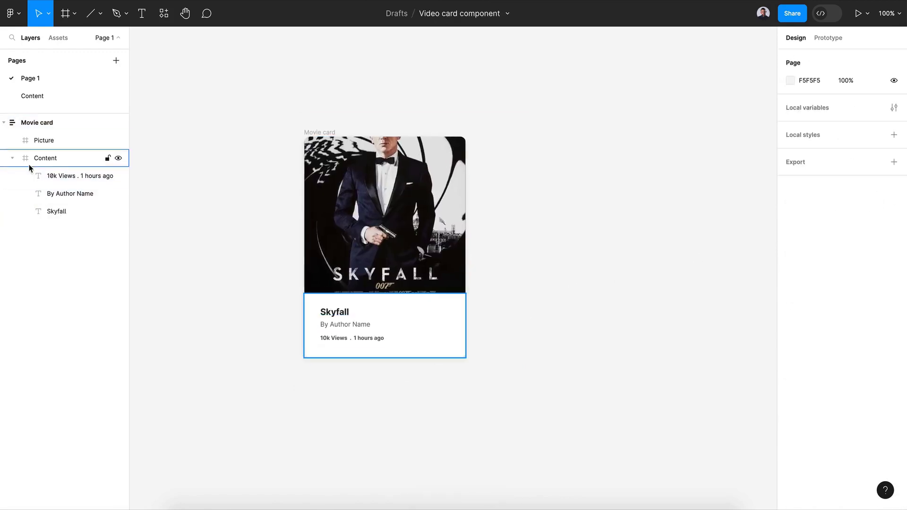
left_click(12, 162)
left_click(45, 142)
key("Escape")
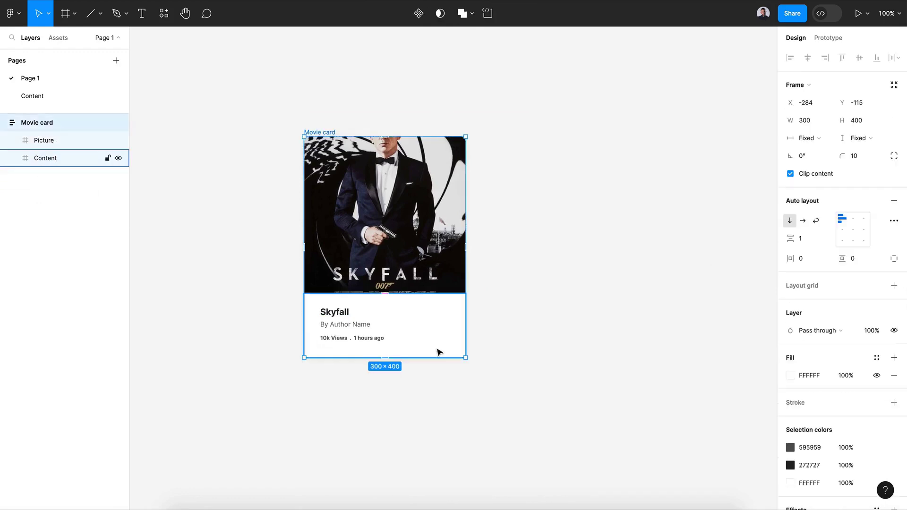
- Draw a small absolutely positioned white frame at the poster's bottom-right edge
left_click(65, 14)
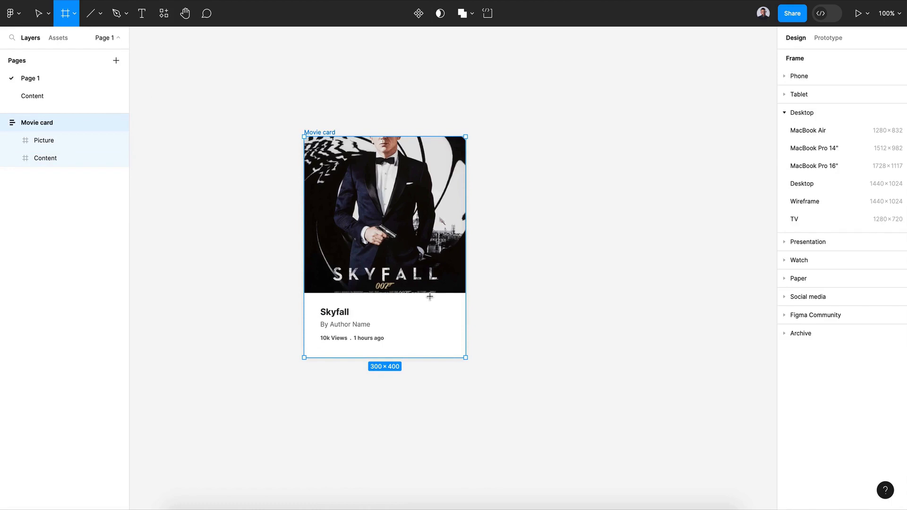
left_click_drag(430, 292, 454, 316)
left_click_drag(77, 158, 65, 130)
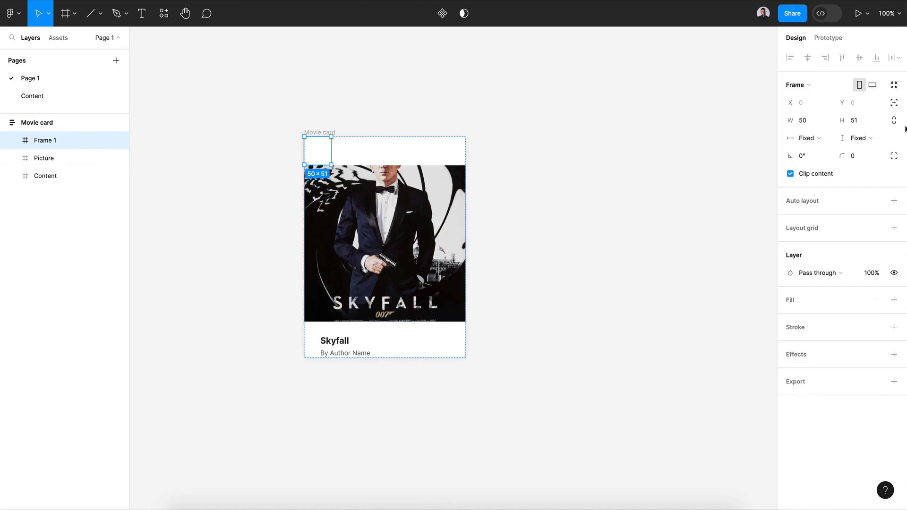
left_click(894, 105)
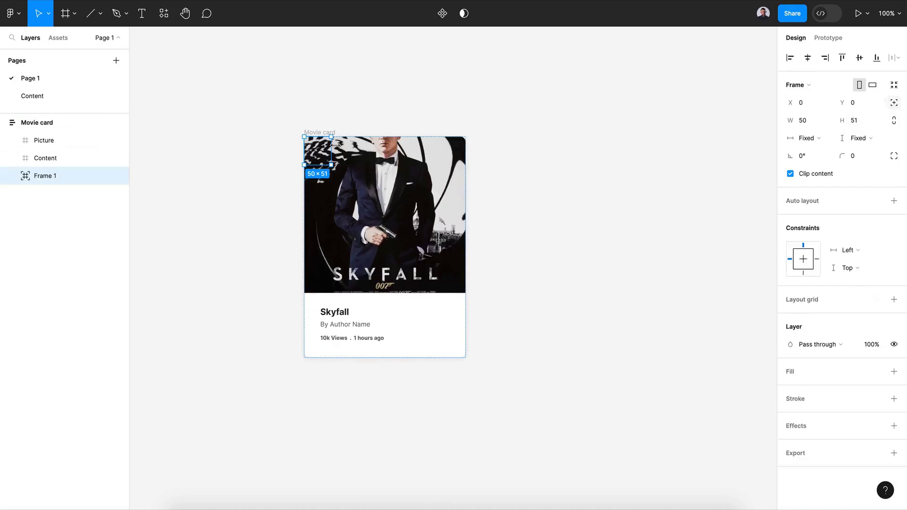
left_click(894, 372)
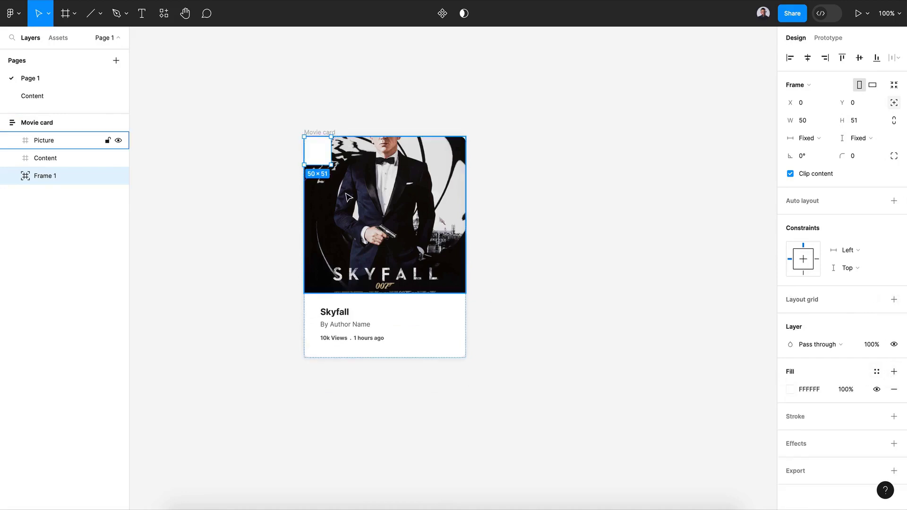
left_click_drag(324, 154, 446, 295)
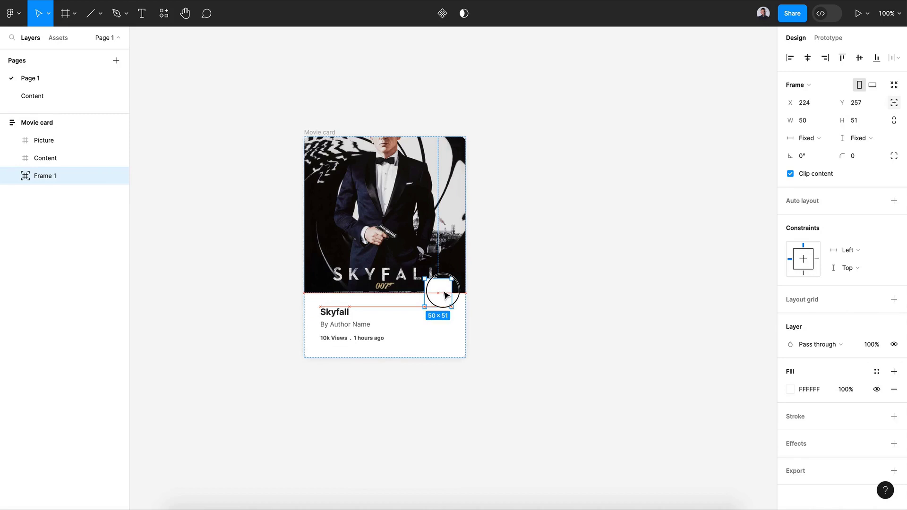
- Round the frame into a circle with radius 50 and add a 7% drop shadow
left_click_drag(838, 156, 841, 156)
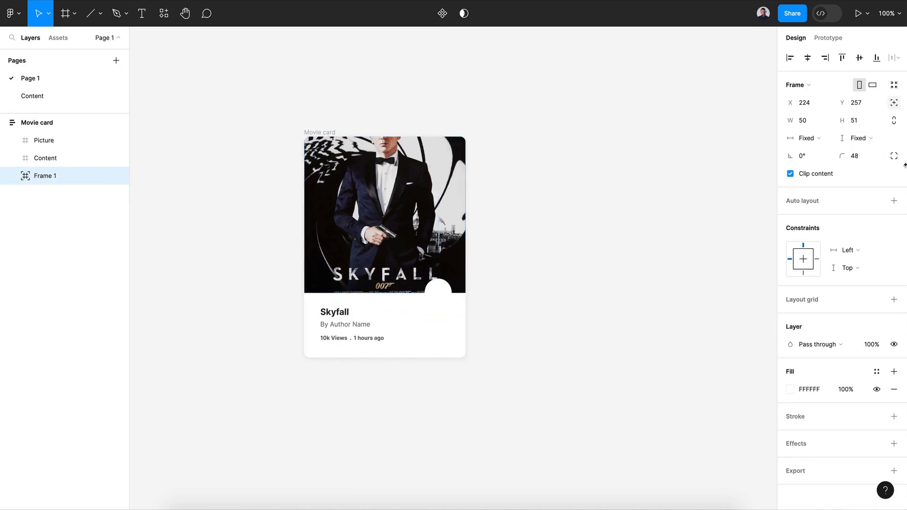
left_click(856, 156)
type("50")
key("Return")
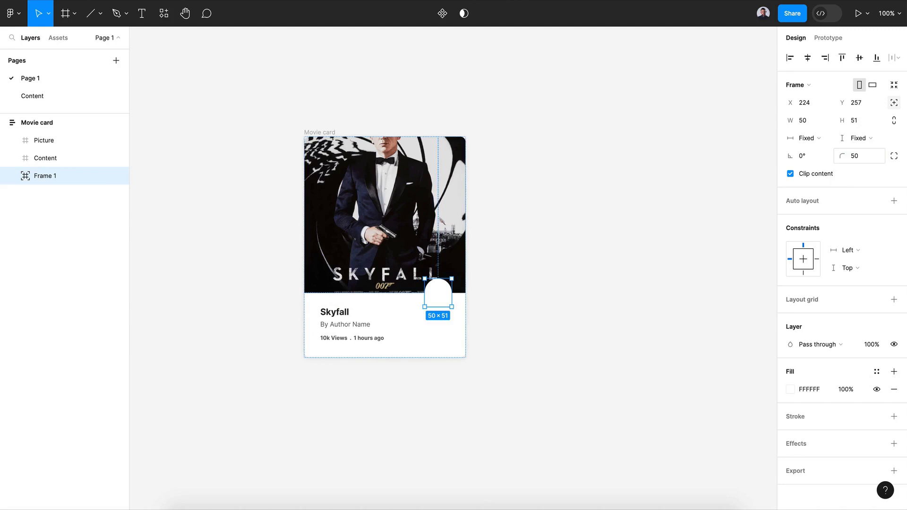
left_click(894, 444)
left_click(790, 462)
left_click(713, 490)
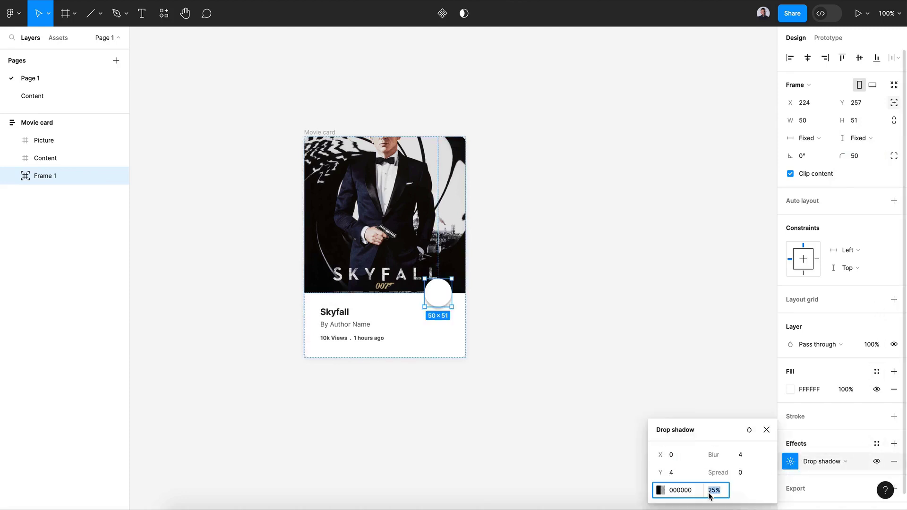
key("Return")
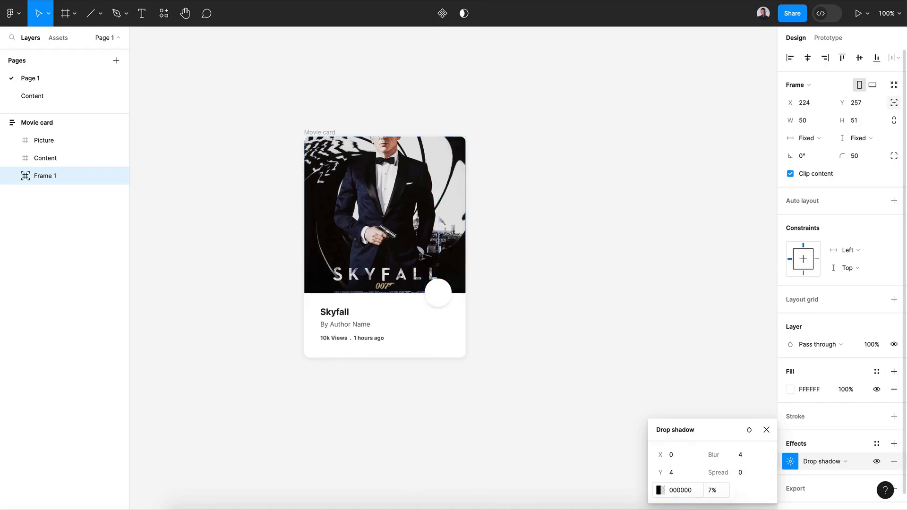
- Insert the mdi:play icon from the Iconify plugin and nest it inside the circle frame
left_click(766, 430)
left_click(595, 389)
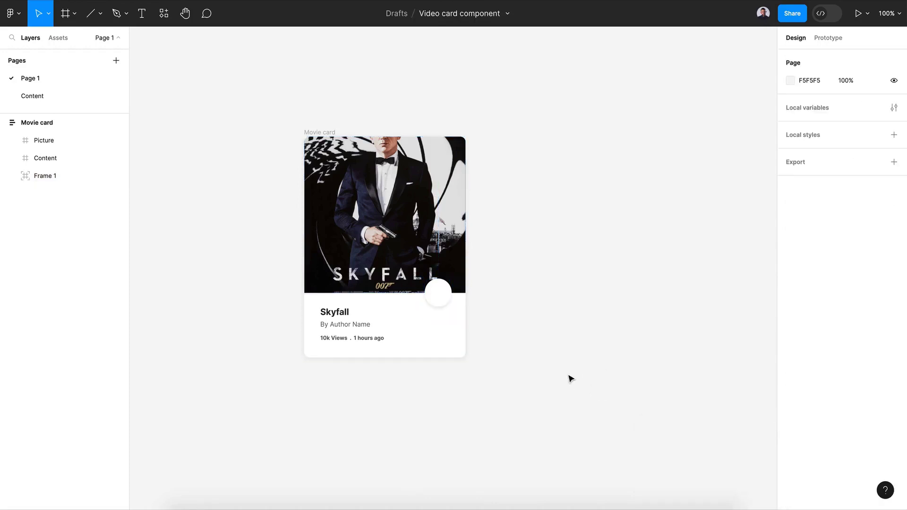
left_click(163, 13)
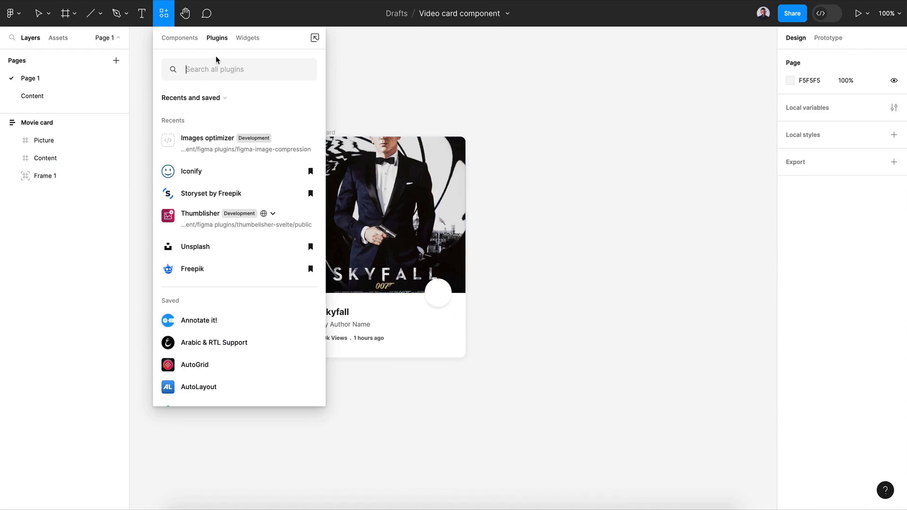
left_click(226, 171)
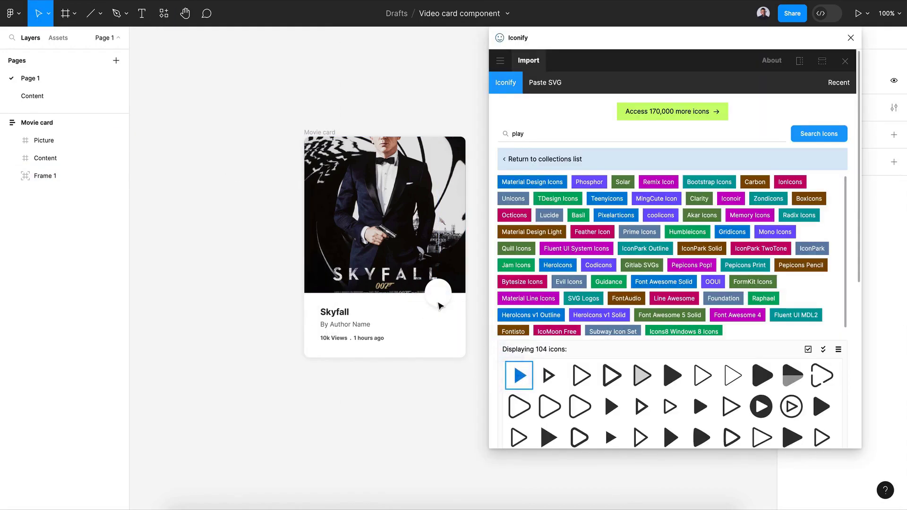
left_click_drag(439, 307, 431, 308)
left_click_drag(49, 175, 41, 142)
left_click(15, 140)
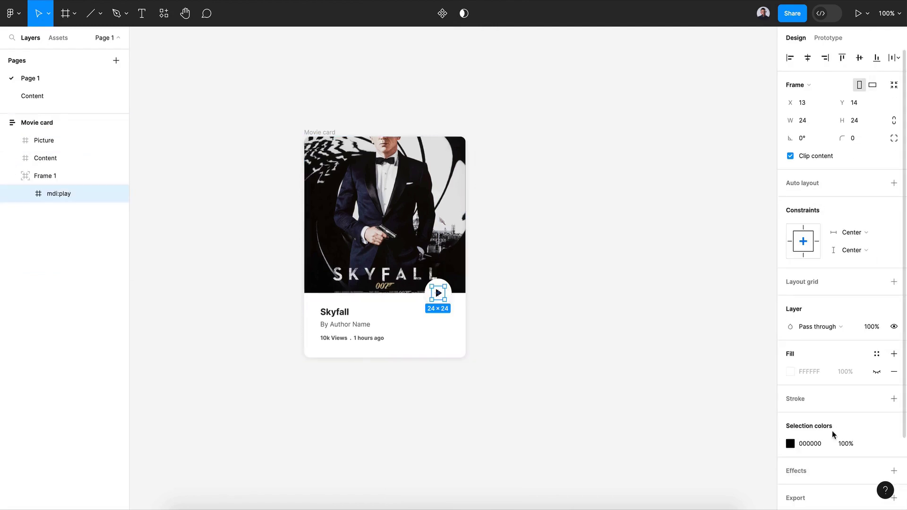
- Resize the icon to 32×32, centre it in the circle and colour it cyan 21C4E8
left_click(894, 120)
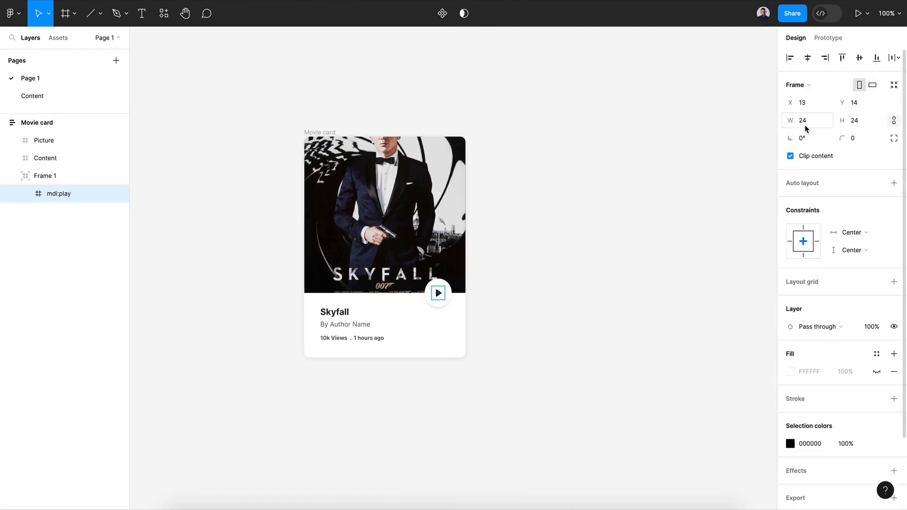
left_click(806, 127)
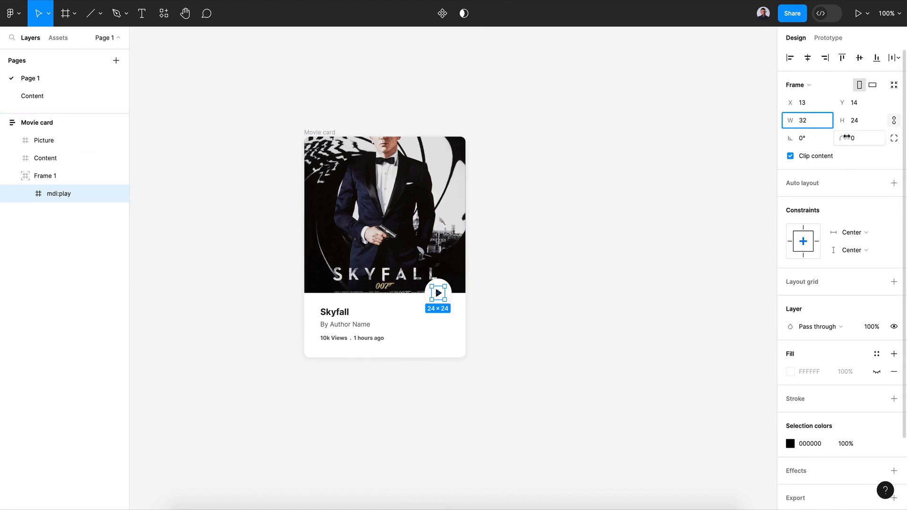
type("32")
key("Return")
left_click(808, 57)
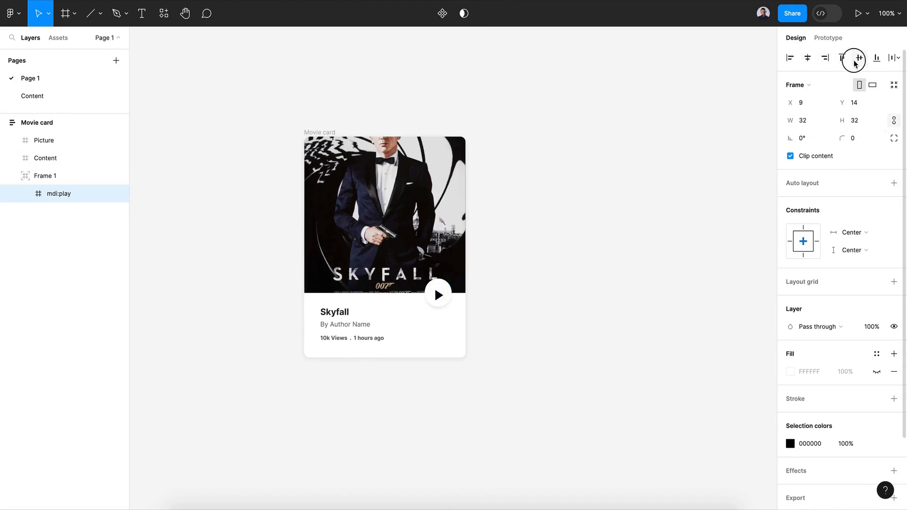
left_click(857, 61)
scroll(821, 399, "down", 2)
left_click(790, 356)
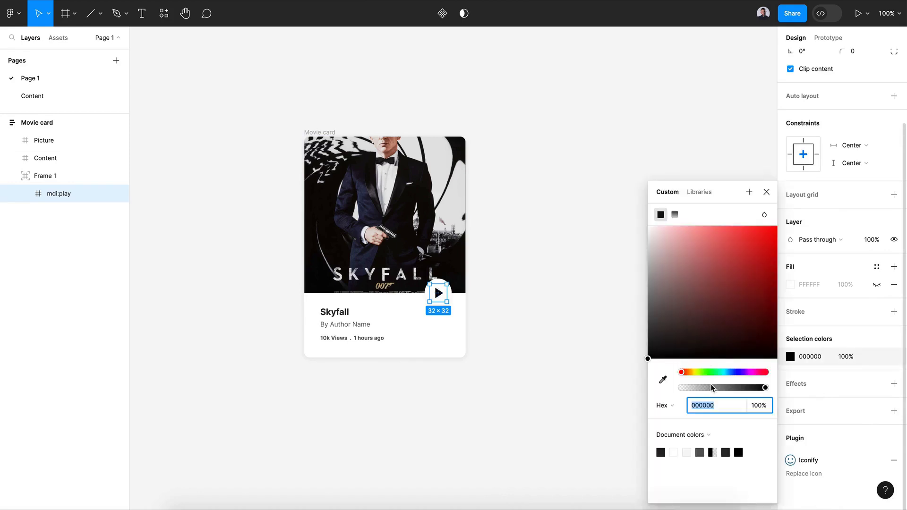
left_click_drag(707, 375, 728, 378)
key("Escape")
- Rename the circle layer Frame 1 to Play
left_click(466, 369)
double_click(49, 173)
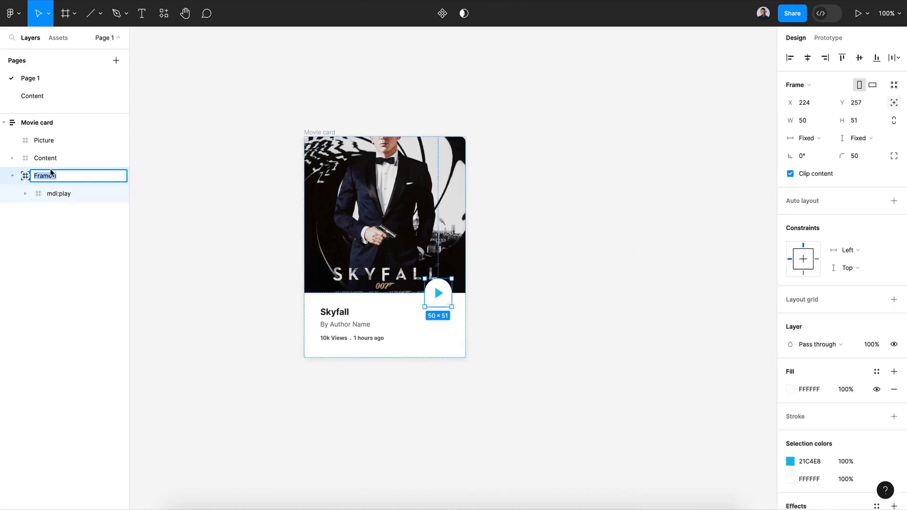
type("Play")
key("Return")
- Make Movie card a component and add a second variant, Variant2
left_click(325, 133)
scroll(326, 135, "down", 3)
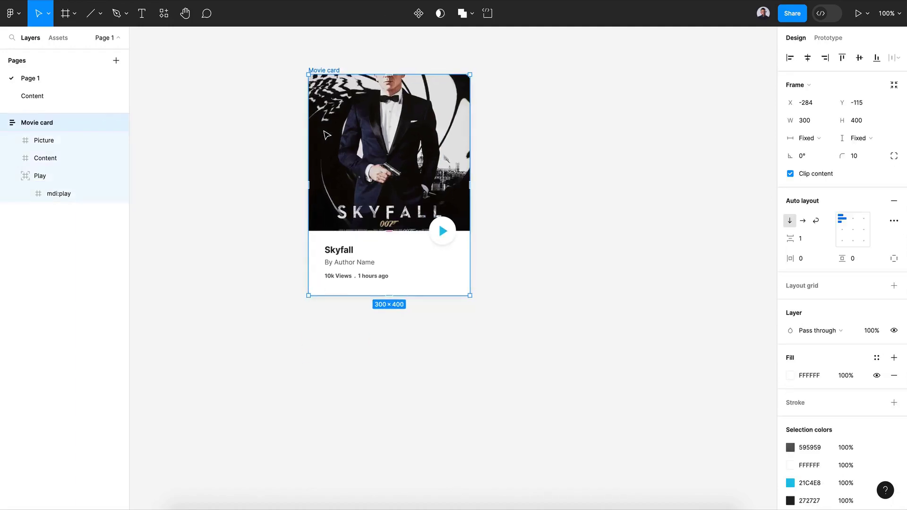
scroll(326, 135, "up", 3)
scroll(473, 304, "up", 2)
scroll(472, 304, "up", 1)
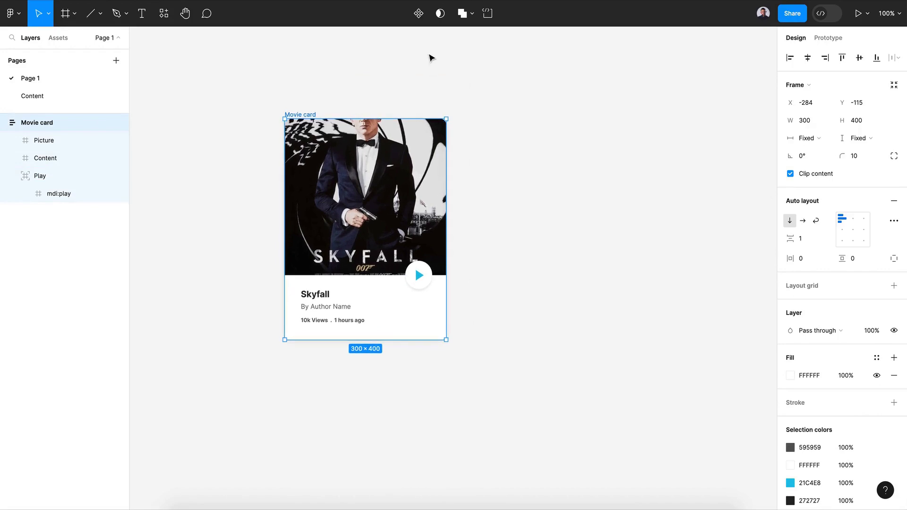
left_click(415, 15)
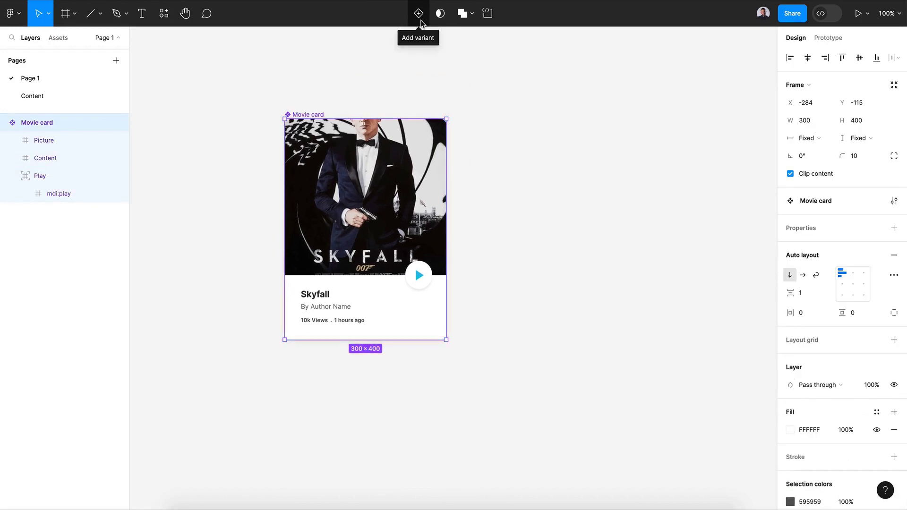
left_click(418, 13)
scroll(526, 214, "down", 4)
- In Variant2, scale the Play circle 1.7x to 85×86.7 and centre it on the Skyfall poster
left_click(406, 358)
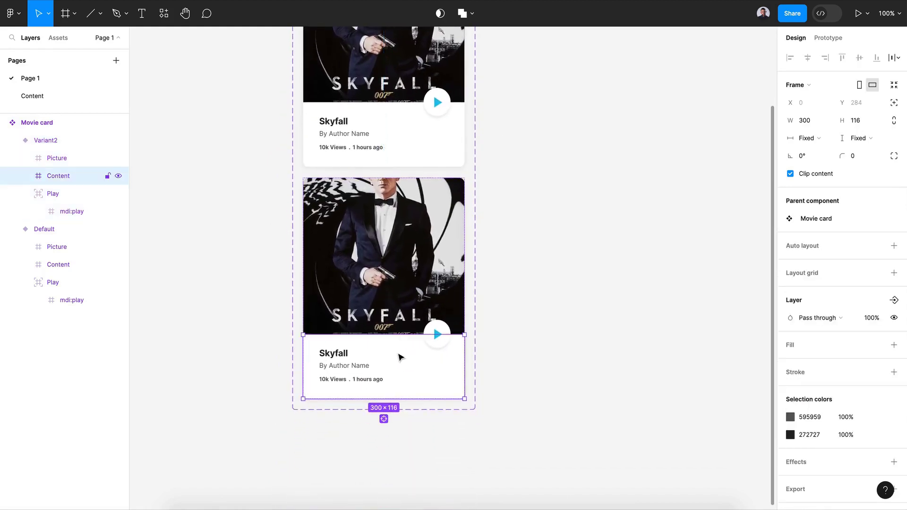
left_click(439, 333)
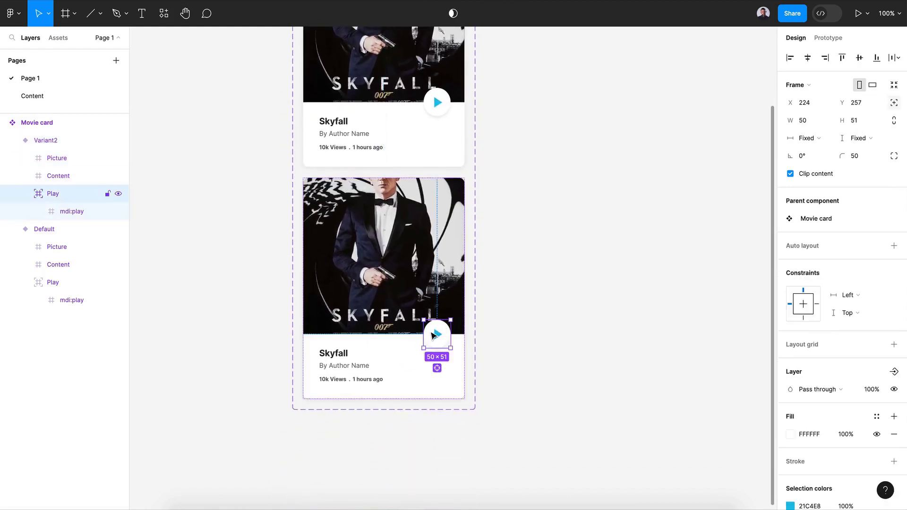
left_click_drag(432, 332, 415, 255)
key("k")
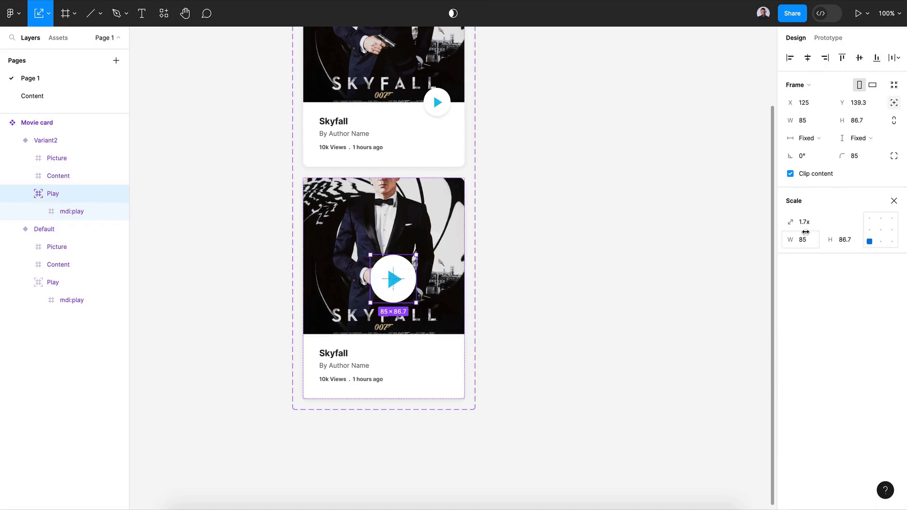
left_click(807, 59)
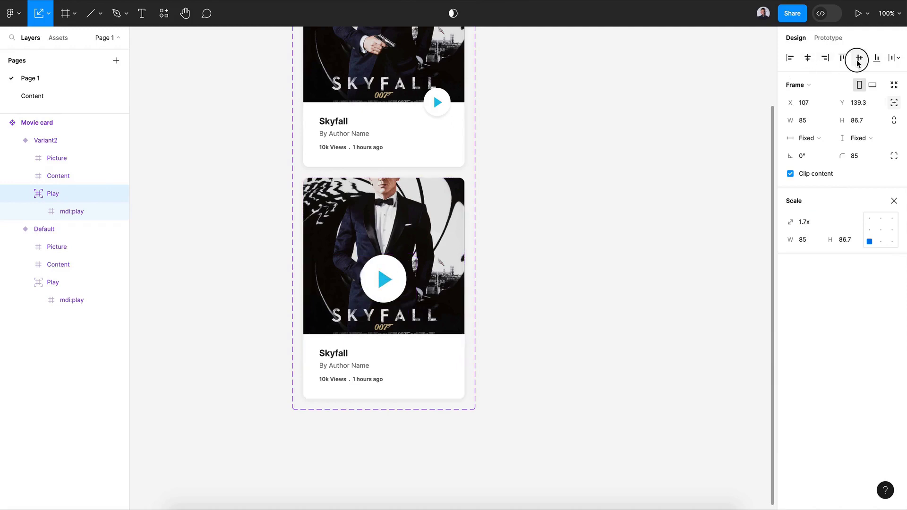
left_click(859, 59)
key("shift+Tab")
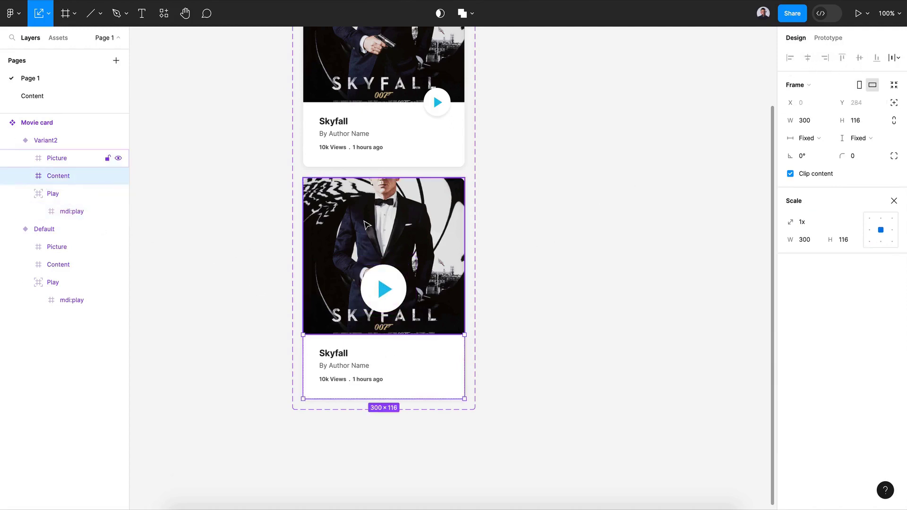
key("v")
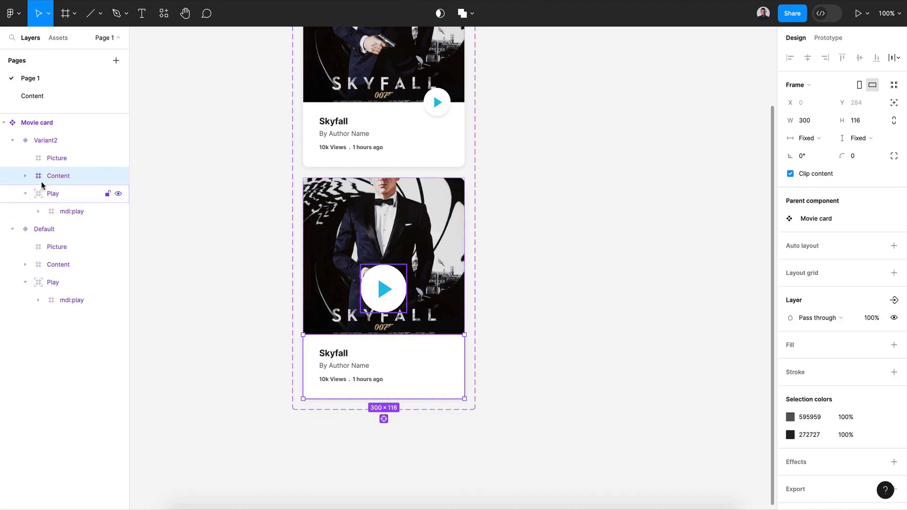
- Remove auto layout from the Variant2 hover card
left_click(42, 140)
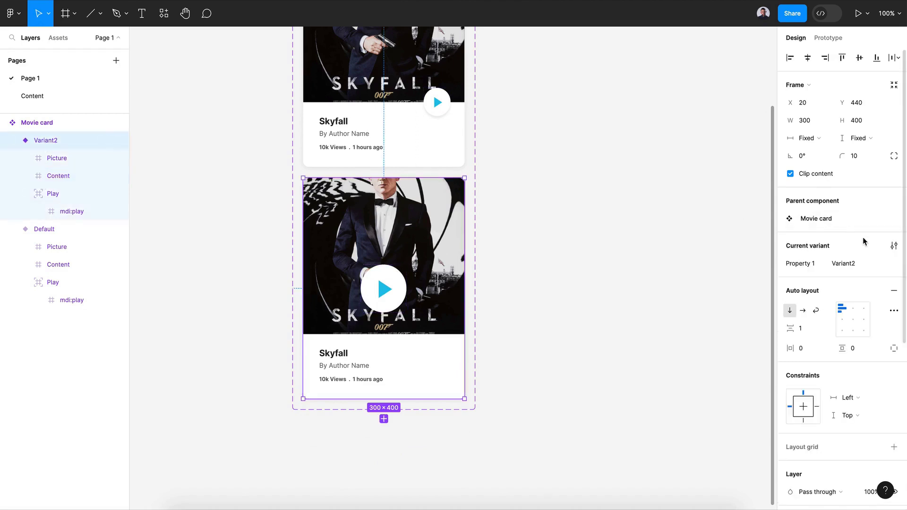
left_click(895, 294)
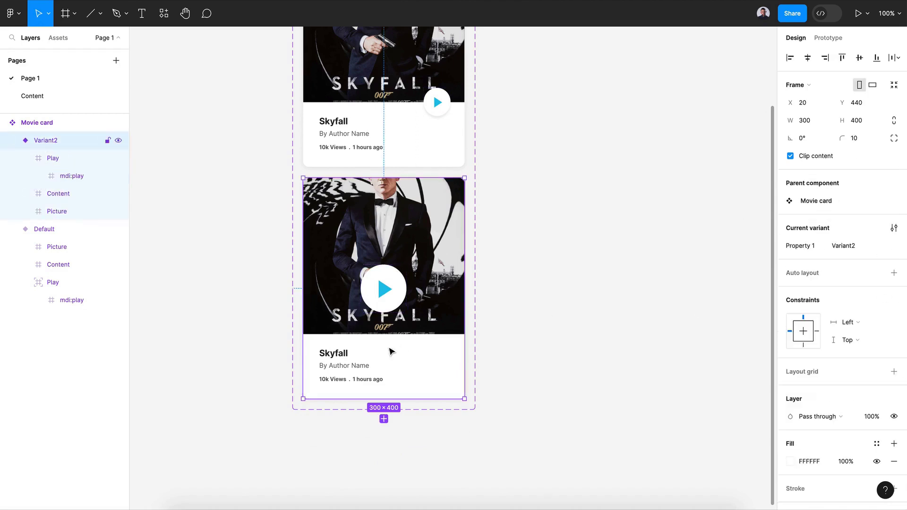
left_click(363, 338)
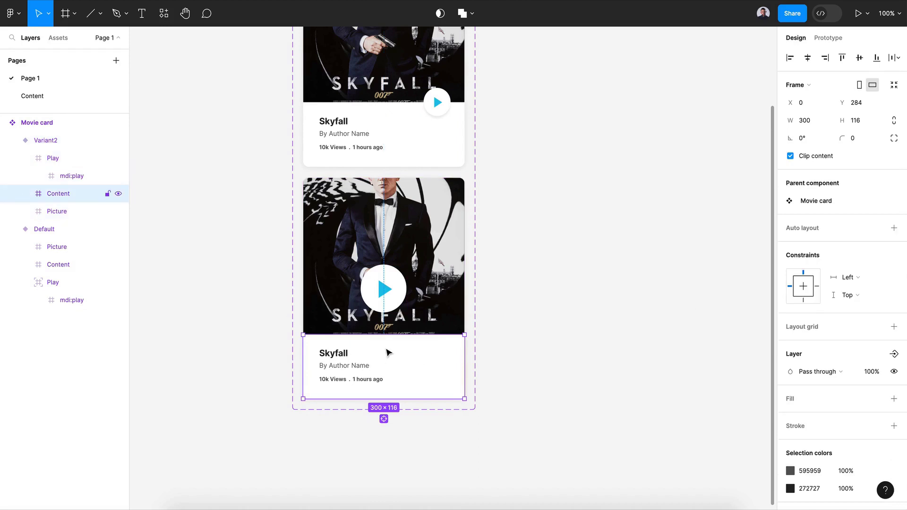
left_click_drag(388, 337, 378, 178)
key("ctrl+z")
scroll(803, 411, "down", 3)
scroll(416, 215, "up", 3)
- Give the Default variant's Content frame a white FFFFFF fill
left_click(44, 230)
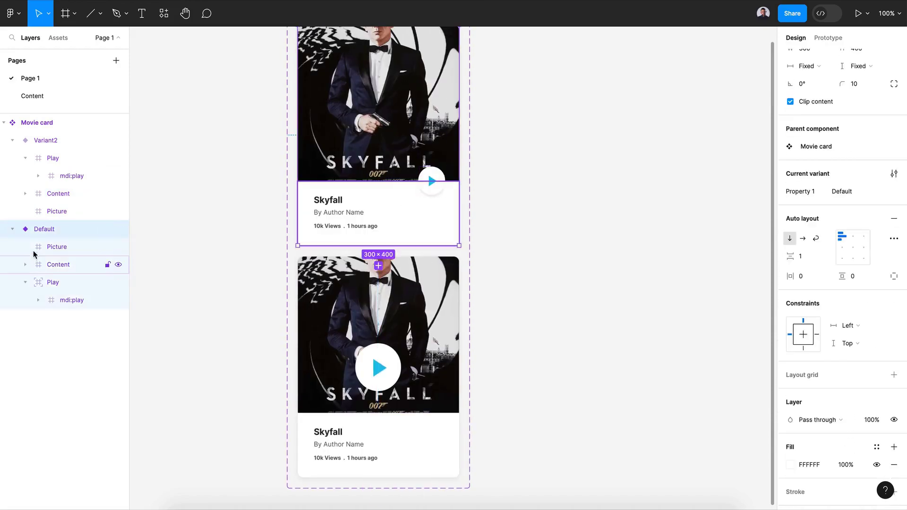
left_click(58, 265)
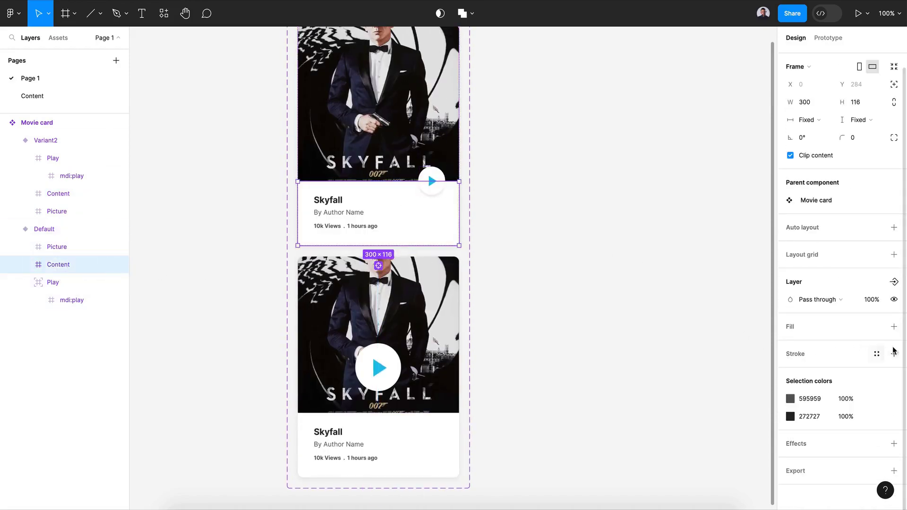
left_click(894, 327)
scroll(383, 258, "up", 3)
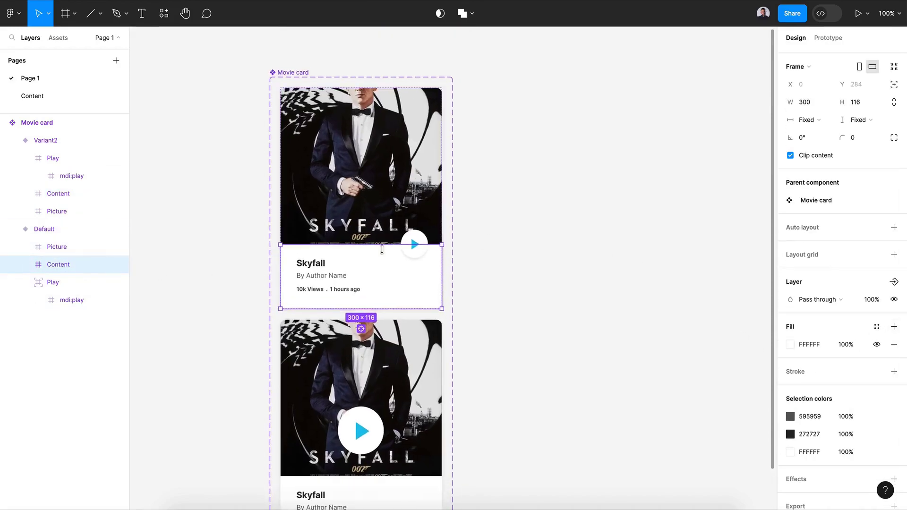
scroll(382, 260, "down", 5)
- Stretch Variant2's Content frame to 300×400 and fill it with a black linear gradient, 0% to 100%
double_click(400, 330)
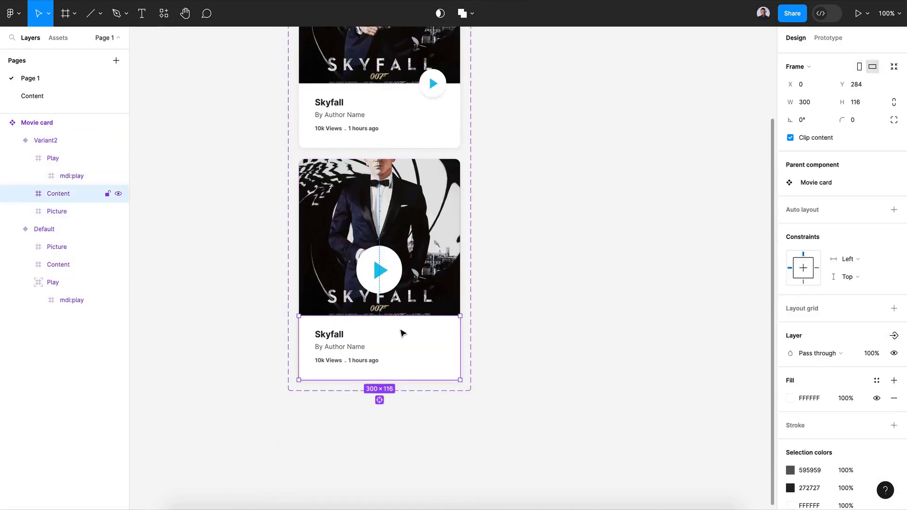
key("ctrl+z")
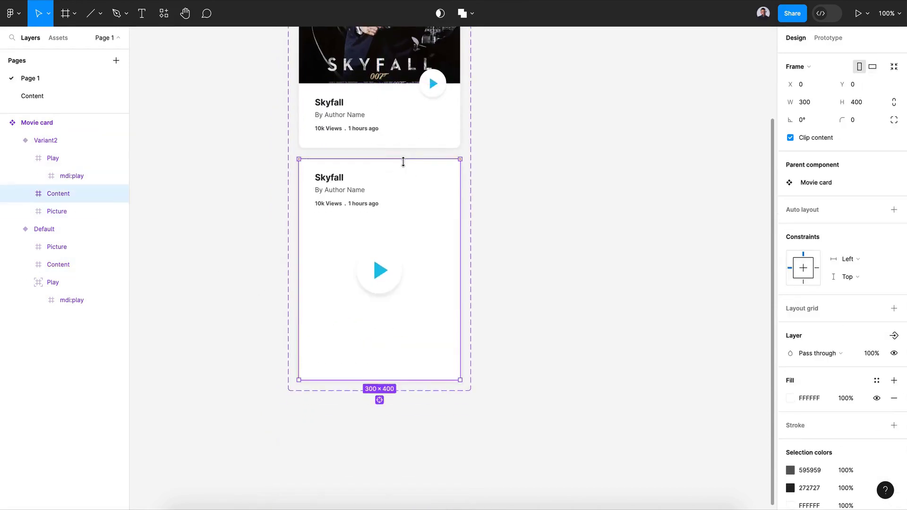
left_click(791, 400)
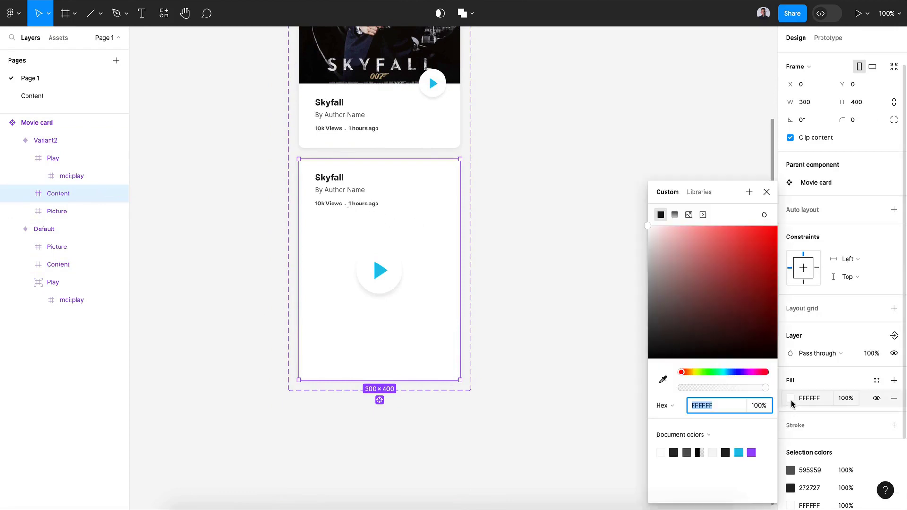
left_click(675, 216)
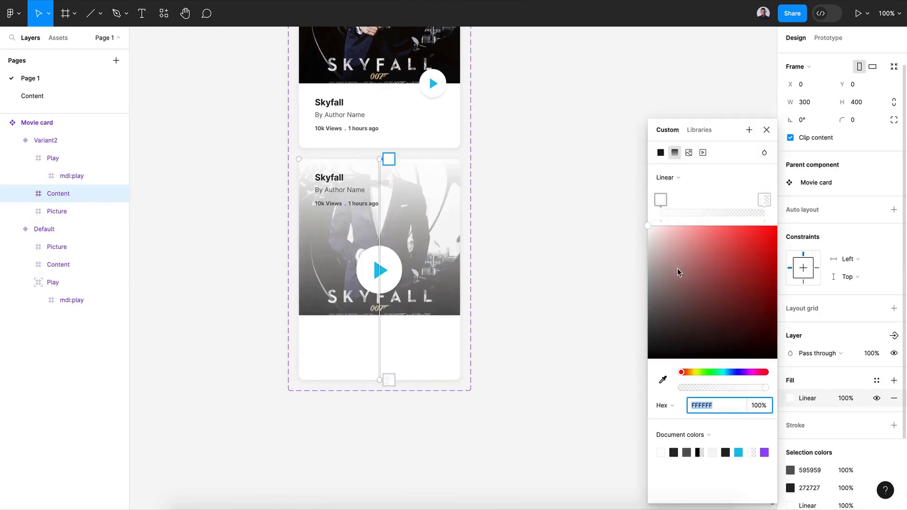
left_click_drag(661, 200, 765, 199)
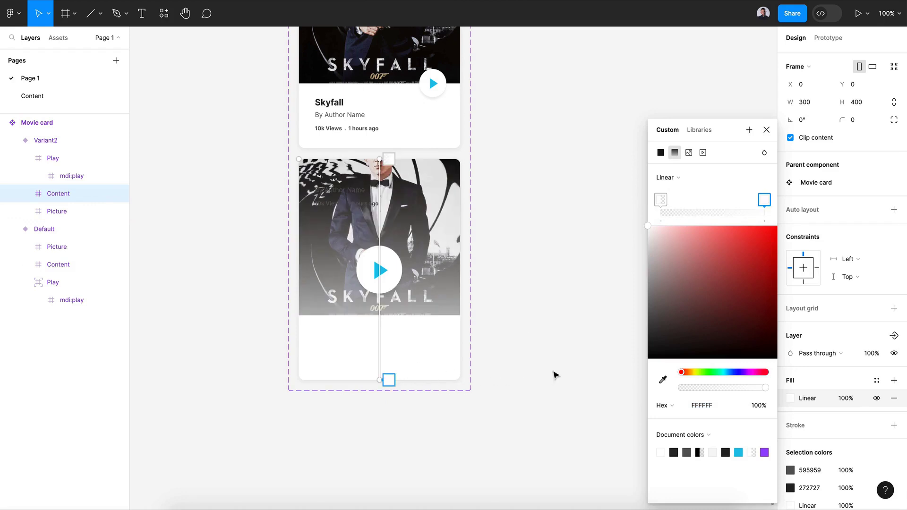
left_click_drag(689, 294, 608, 375)
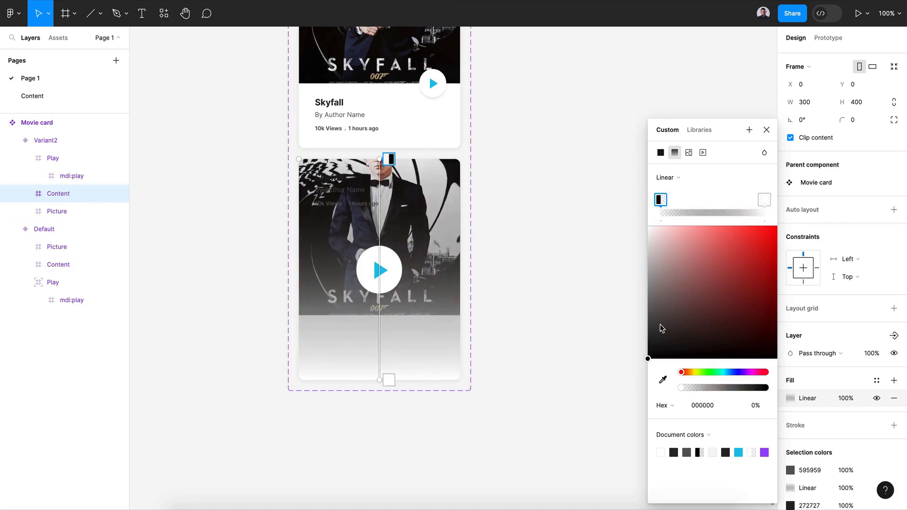
left_click(765, 199)
left_click(766, 130)
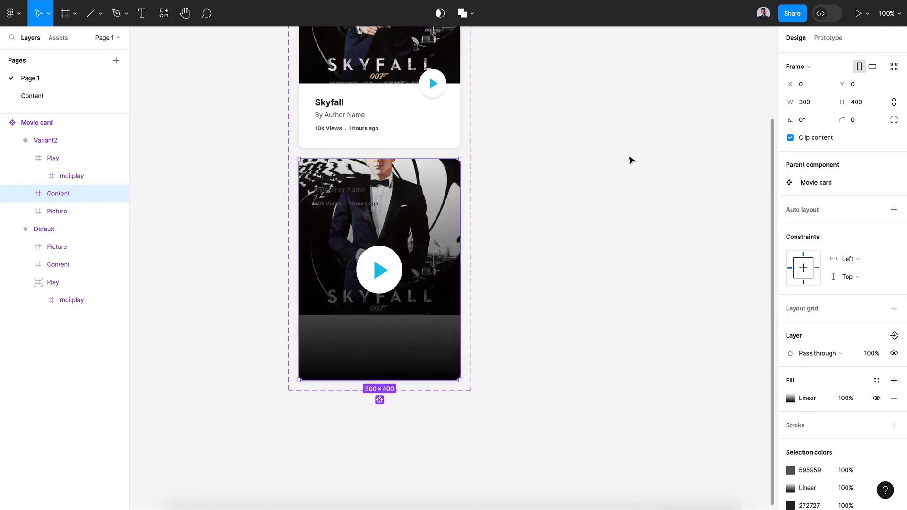
left_click(57, 212)
- Stretch the Picture to 400 high, then centre the three texts and move them near the bottom
left_click_drag(402, 334, 403, 383)
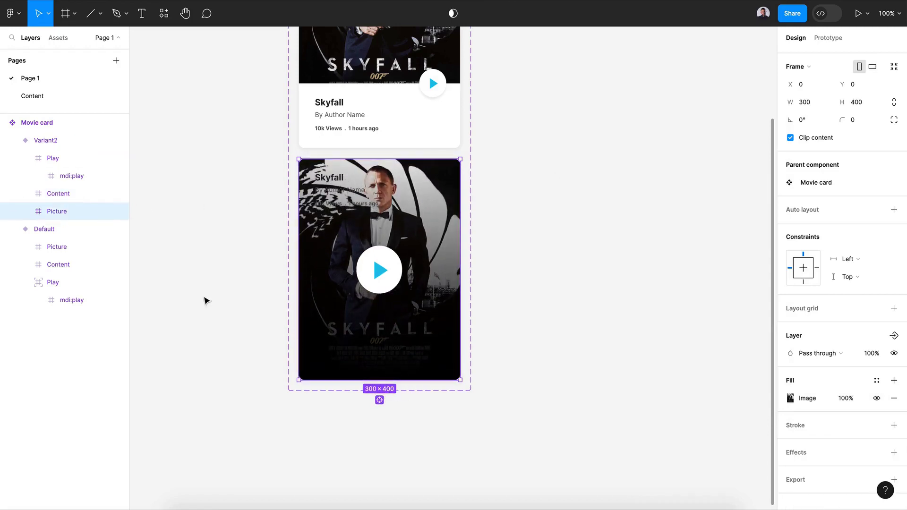
left_click(321, 210)
double_click(321, 210)
left_click(336, 192, "shift")
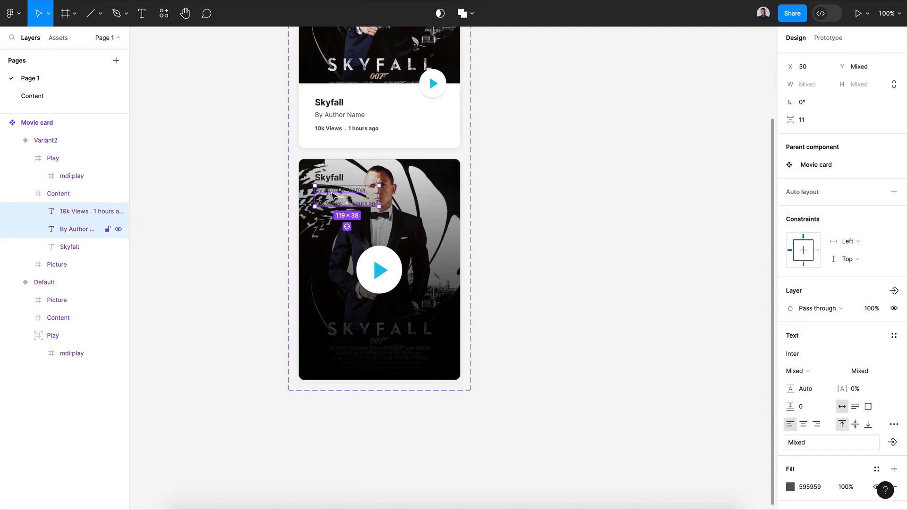
left_click(333, 178, "shift")
scroll(803, 132, "up", 1)
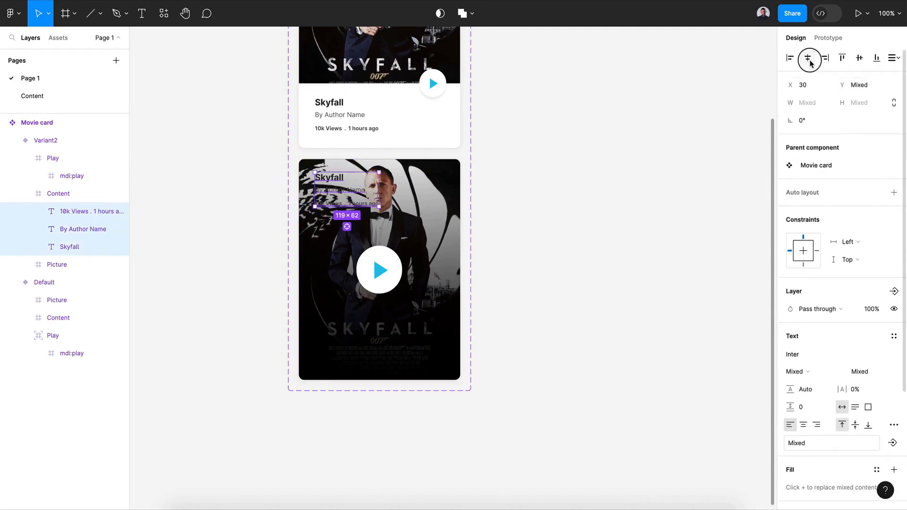
left_click(810, 62)
left_click_drag(353, 188, 385, 329)
scroll(803, 416, "down", 4)
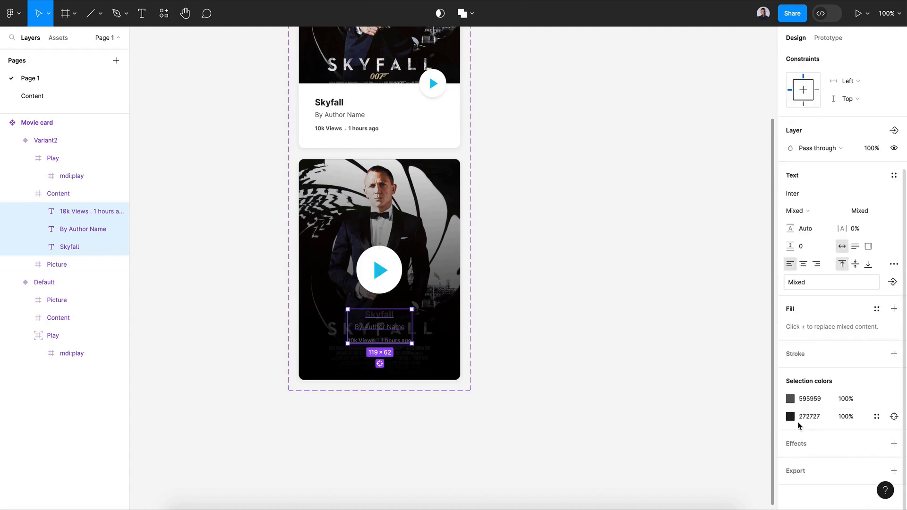
- Change the three texts' colour to white (FFFFFF)
left_click(790, 399)
left_click_drag(669, 329, 643, 227)
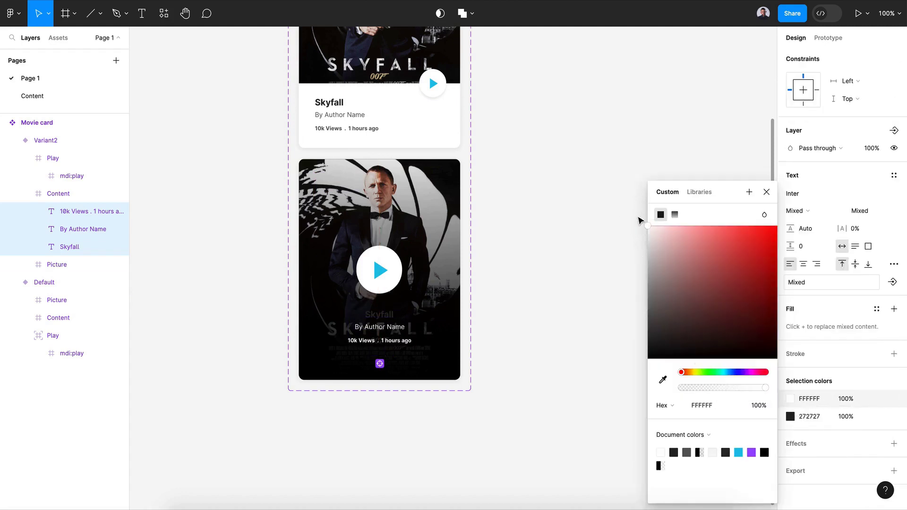
key("Escape")
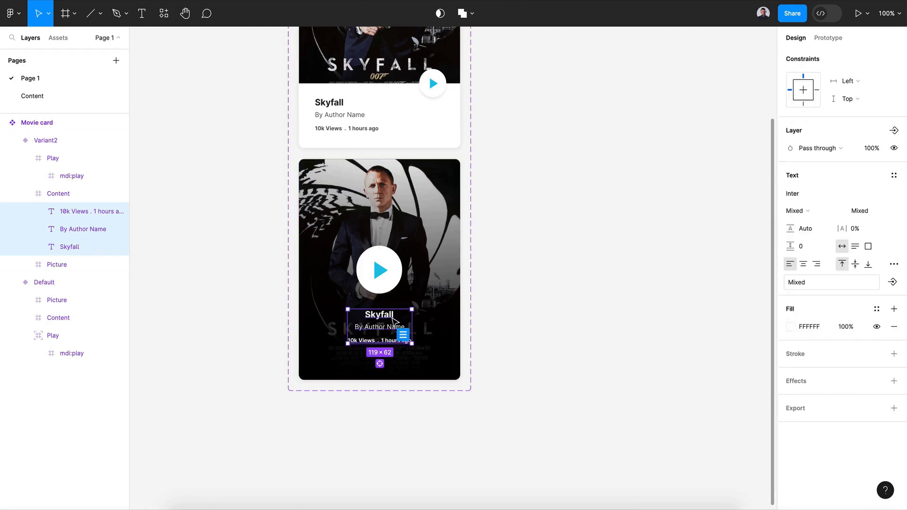
- Set the Skyfall title to size 24 and nudge the author and views texts down
left_click(392, 318)
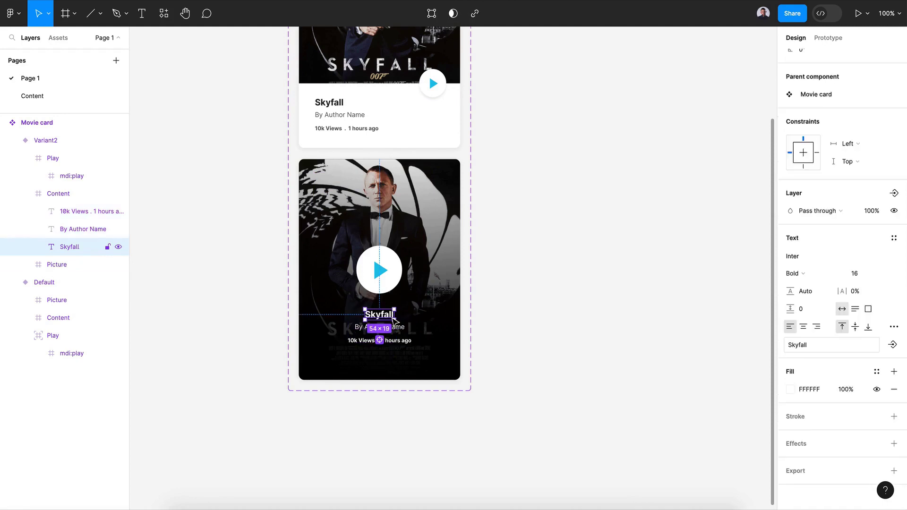
left_click(879, 276)
left_click(873, 410)
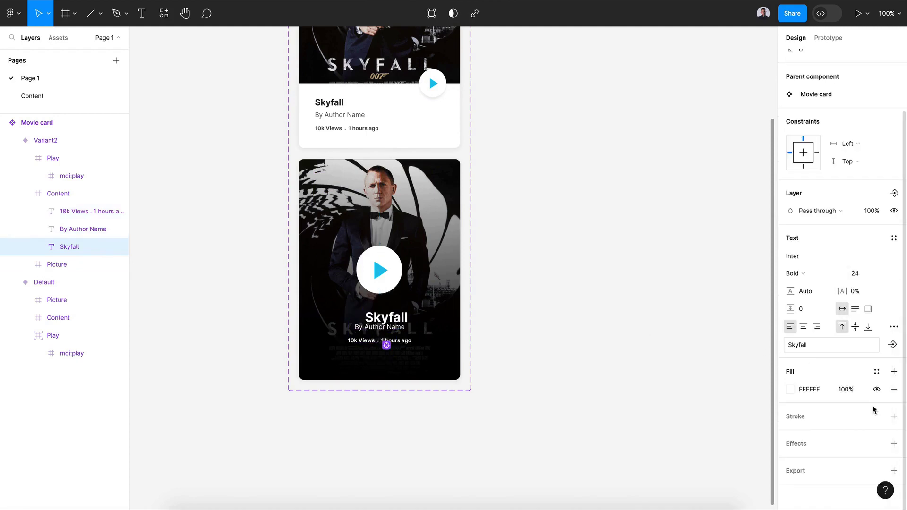
left_click(90, 211)
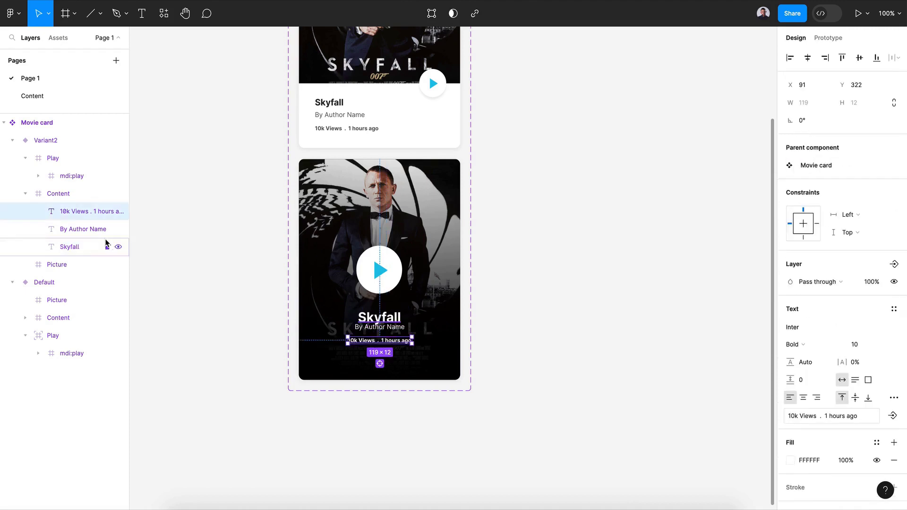
left_click(87, 231, "shift")
key("shift+Down")
key("shift+Down")
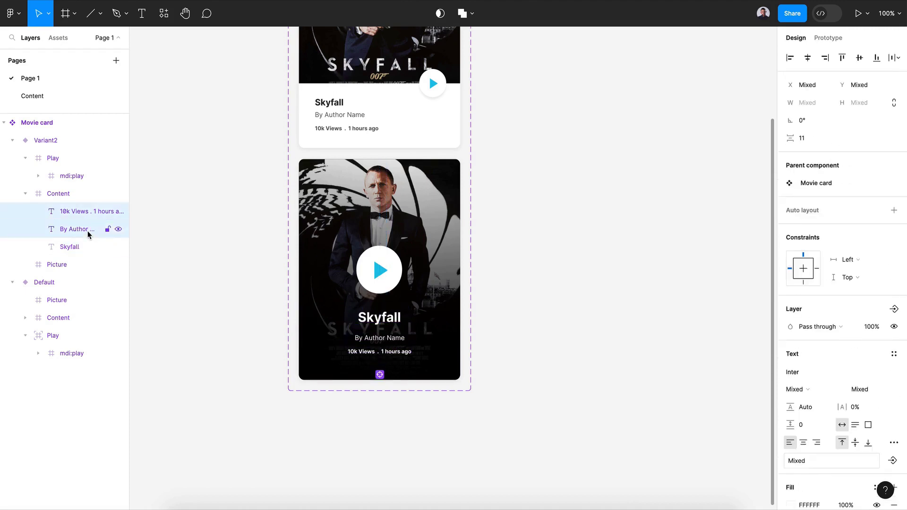
left_click(496, 300)
scroll(497, 301, "up", 2)
scroll(497, 301, "right", 1)
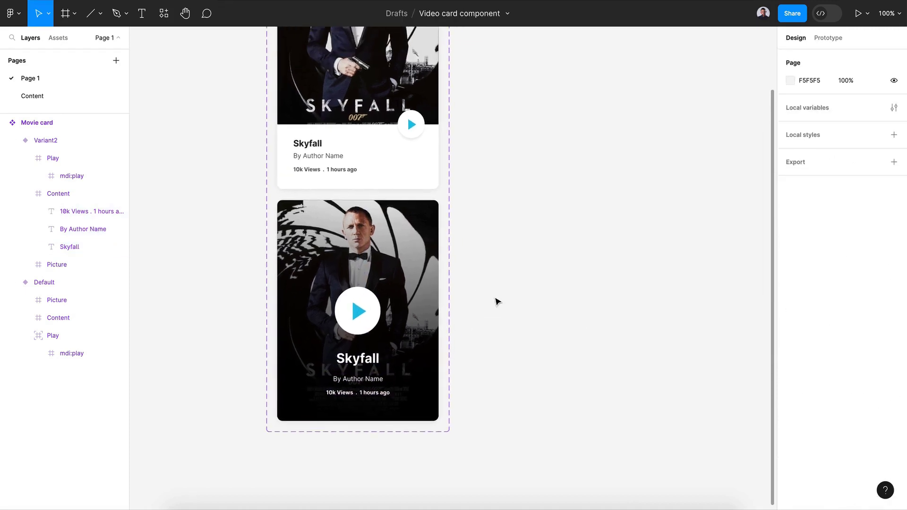
left_click(431, 315)
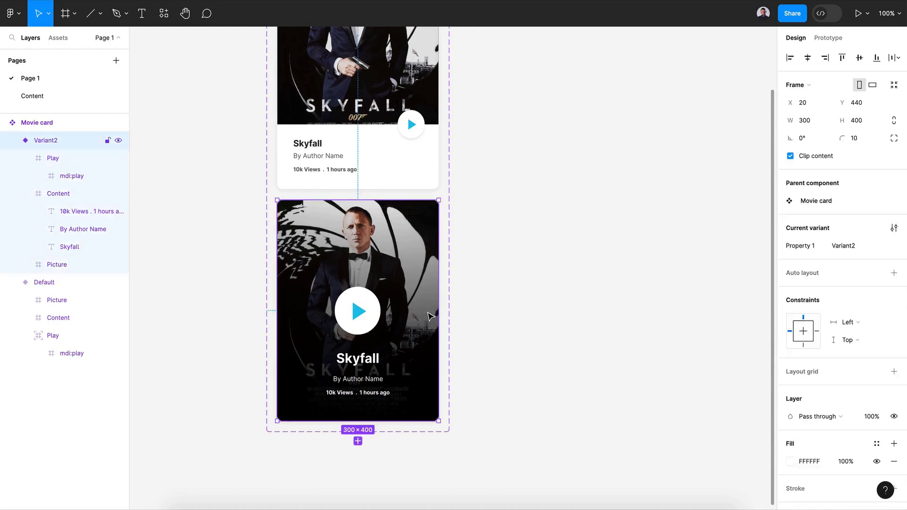
- Link Default to Variant2 with a While hovering trigger, Smart animate and Gentle easing
scroll(616, 137, "up", 3)
scroll(616, 138, "left", 1)
left_click(828, 38)
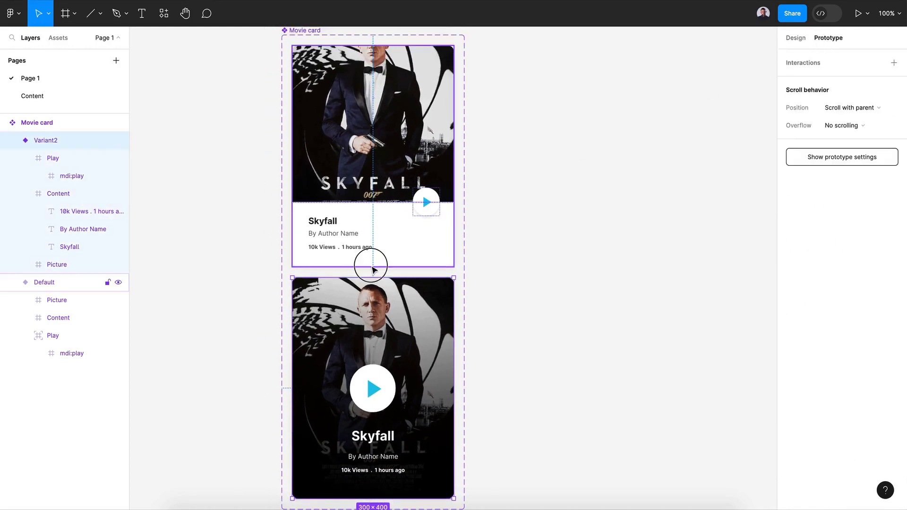
left_click(370, 263)
left_click_drag(373, 266, 374, 290)
left_click(338, 306)
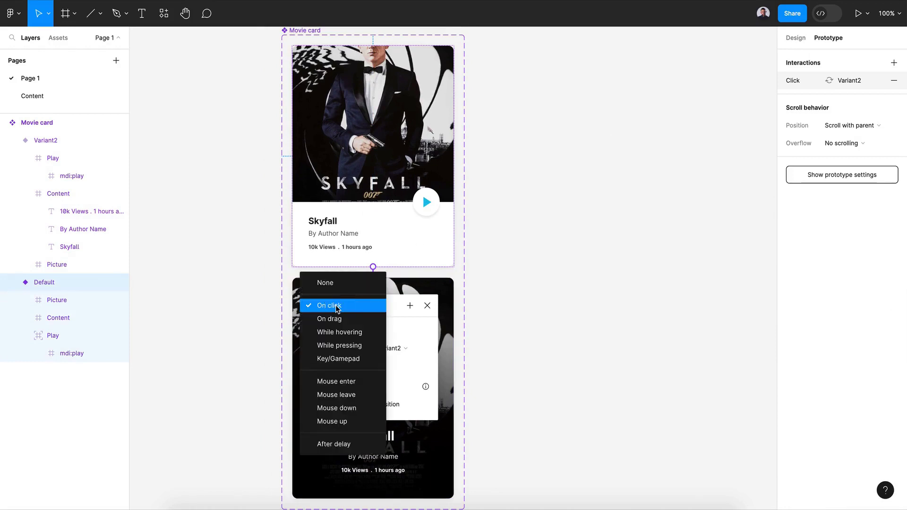
left_click(334, 333)
left_click(369, 369)
left_click(366, 394)
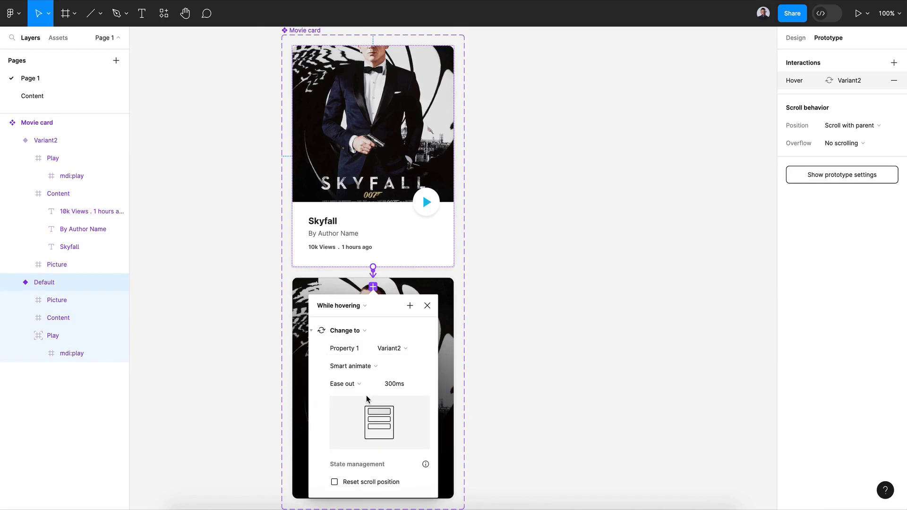
left_click(344, 384)
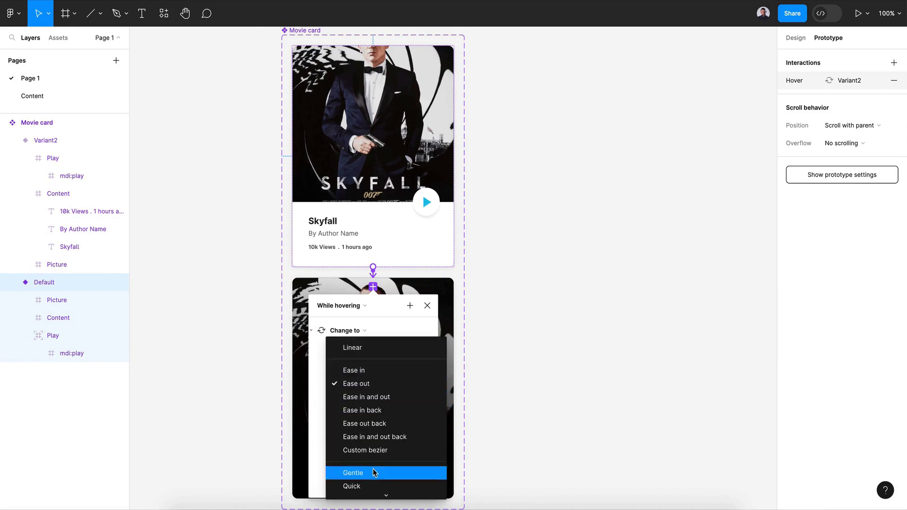
left_click(374, 472)
left_click(528, 354)
- Draw a 445×554 frame beside the component and place a Movie card instance inside it
scroll(528, 354, "down", 5)
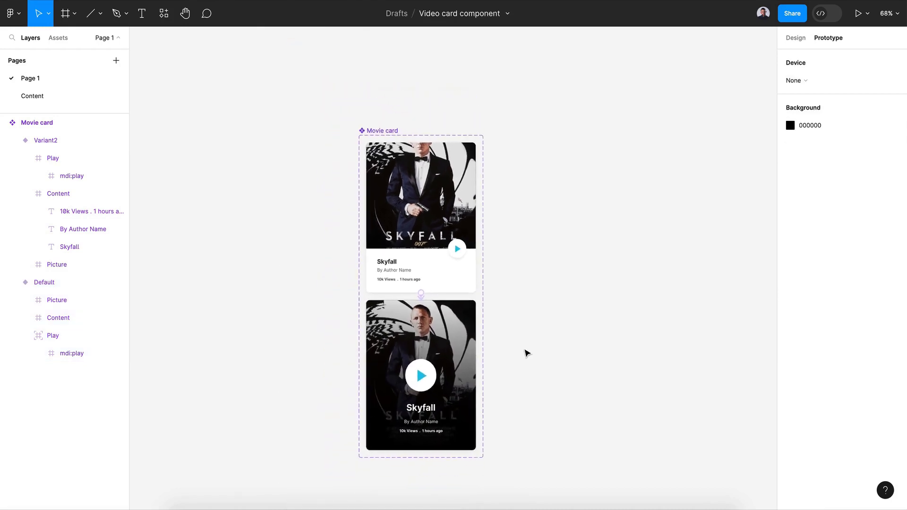
scroll(527, 353, "right", 3)
left_click(66, 13)
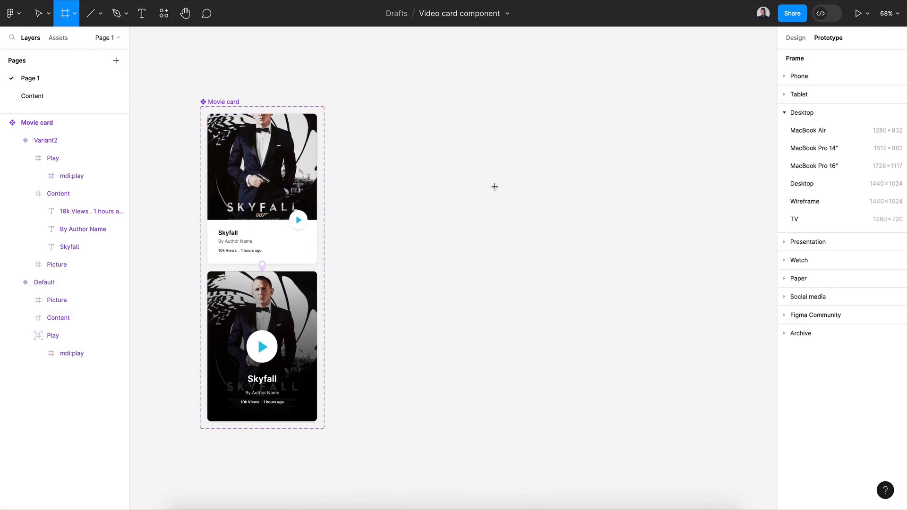
left_click_drag(441, 150, 605, 357)
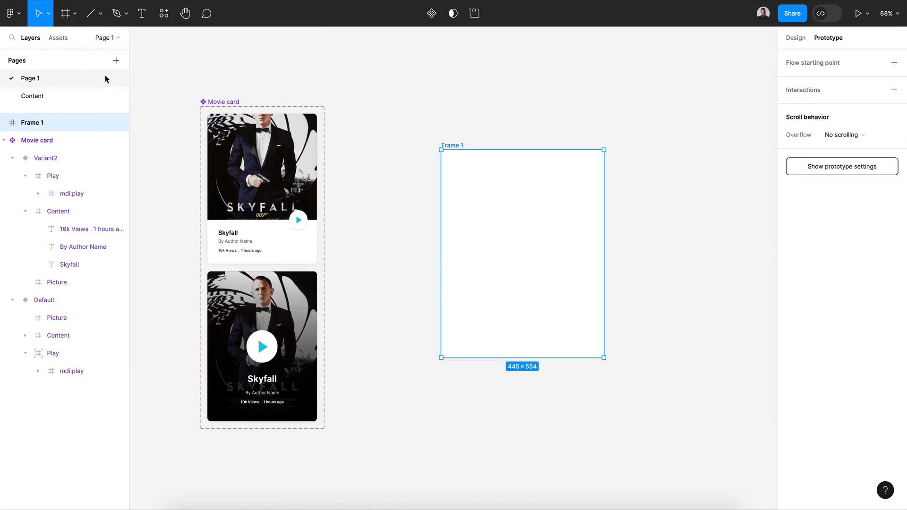
left_click(59, 38)
left_click_drag(30, 155, 521, 228)
key("Escape")
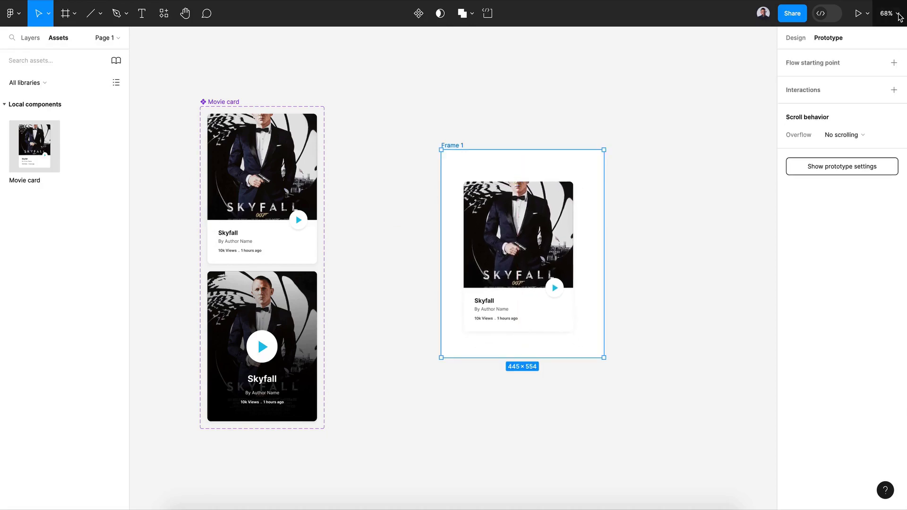
- Preview Frame 1 in the prototype viewer
left_click(869, 13)
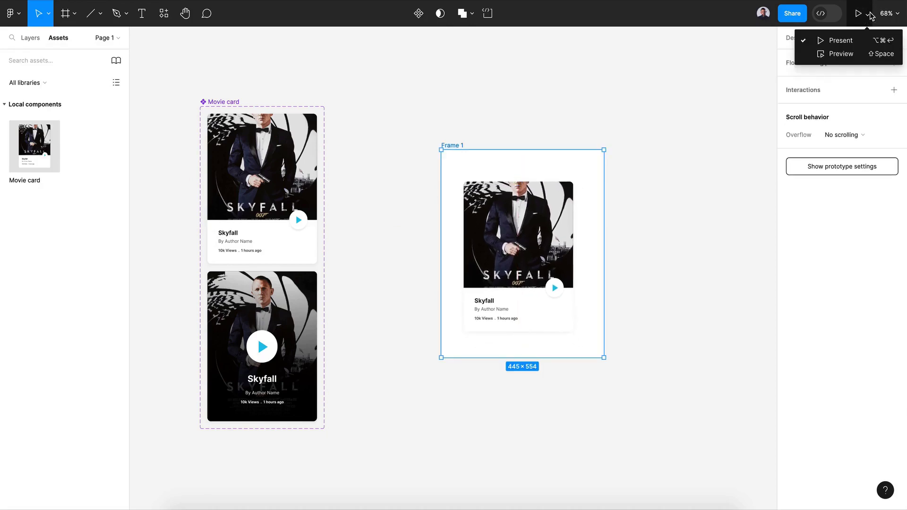
left_click(828, 57)
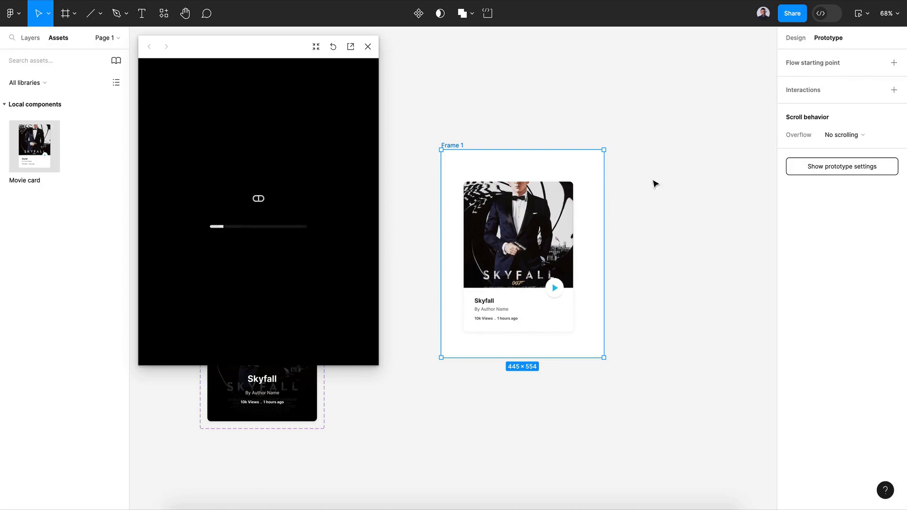
left_click_drag(246, 56, 275, 60)
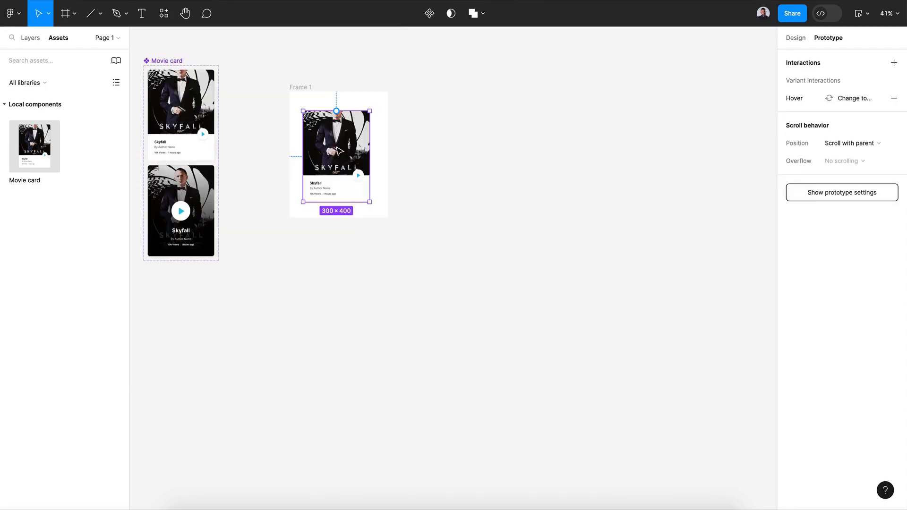
- Close the preview and enlarge Frame 1 to 1845×1193
key("Delete")
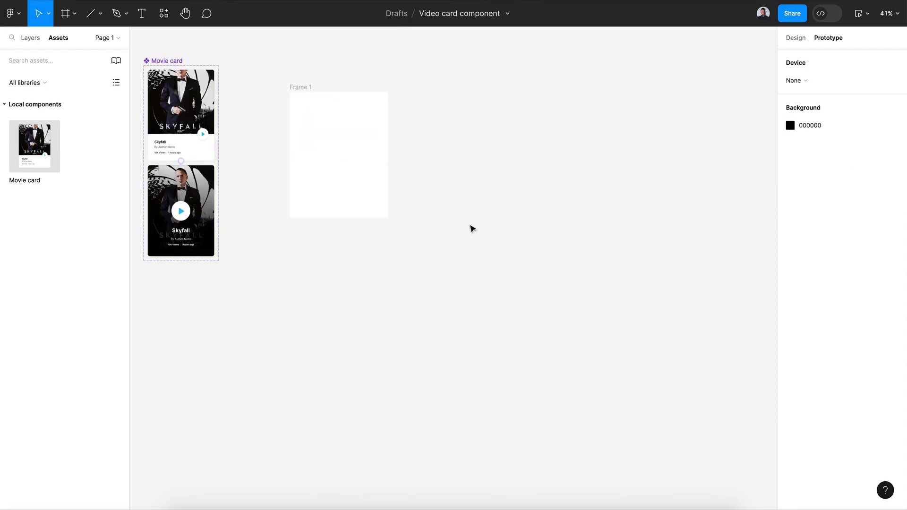
left_click_drag(300, 86, 304, 61)
left_click(797, 38)
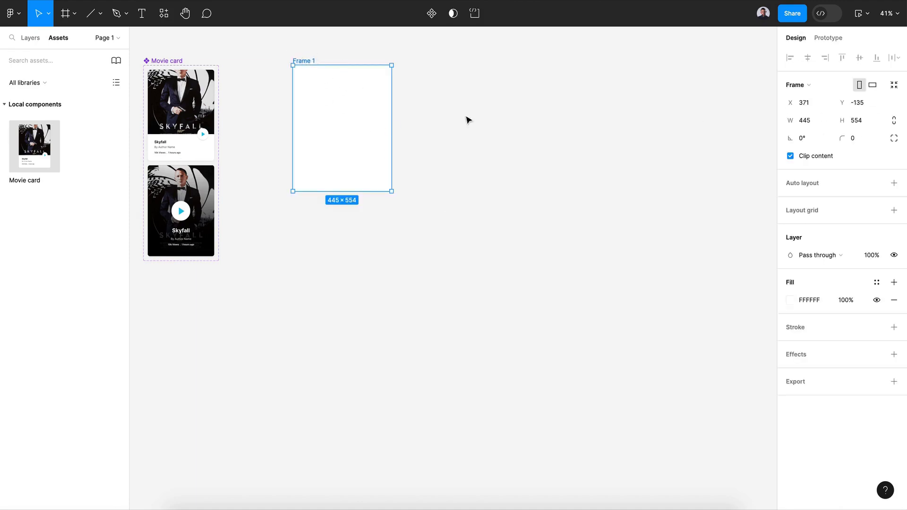
left_click_drag(393, 138, 703, 165)
left_click_drag(502, 194, 500, 337)
- Add Movie card instances to Frame 1 and duplicate them into two rows of three
scroll(503, 339, "up", 2)
left_click_drag(35, 147, 508, 201)
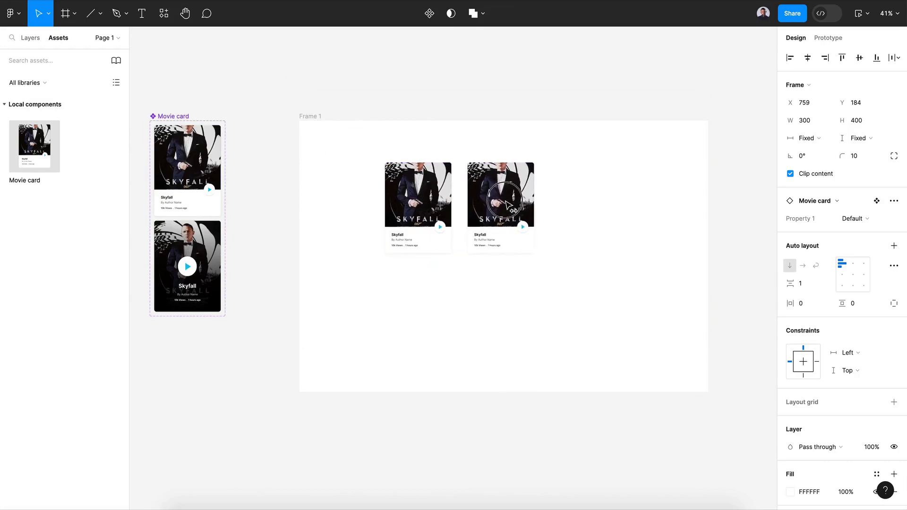
key("ctrl+d")
left_click_drag(639, 208, 434, 326)
left_click(316, 117)
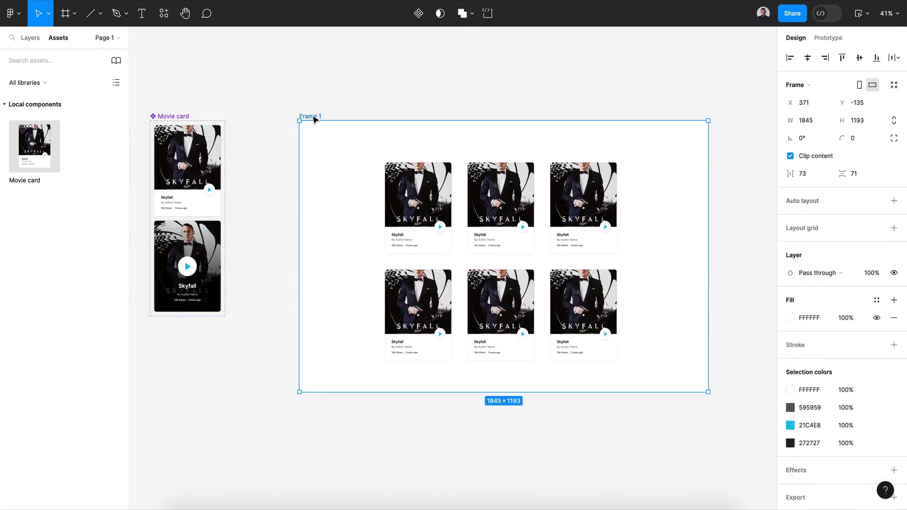
- Run the Unsplash plugin and search for 'gradient' photos
key("shift+i")
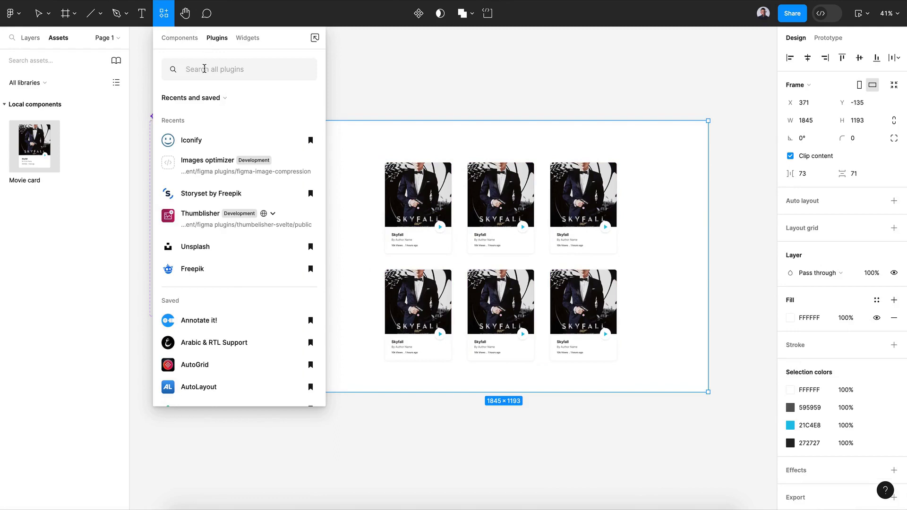
type("unsplash")
left_click(231, 117)
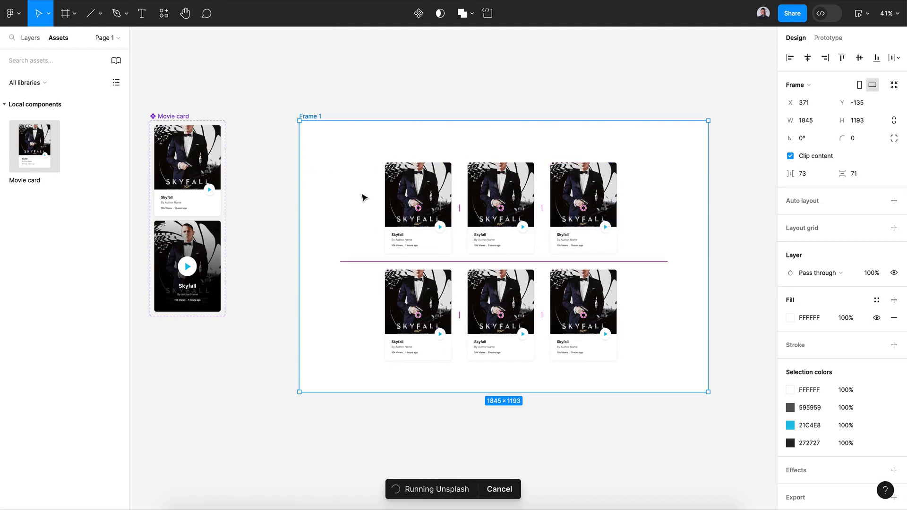
left_click(213, 116)
type("gra")
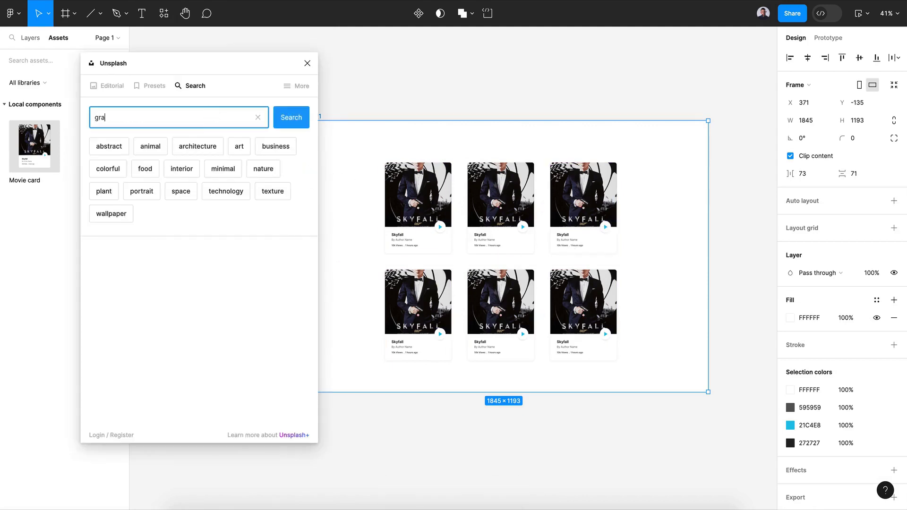
type("dient")
key("Return")
- Fill Frame 1 with a blue gradient photo, replacing the first purple pick
scroll(145, 287, "down", 2)
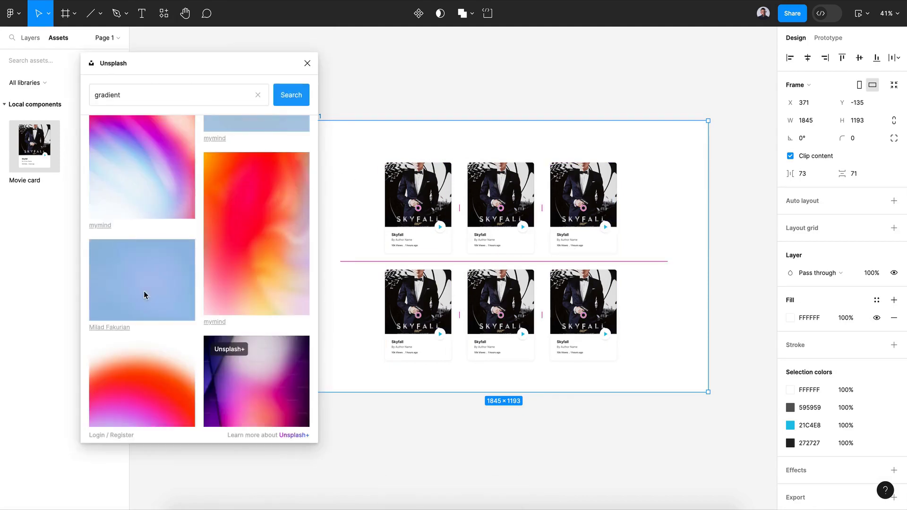
left_click(146, 294)
scroll(191, 307, "down", 15)
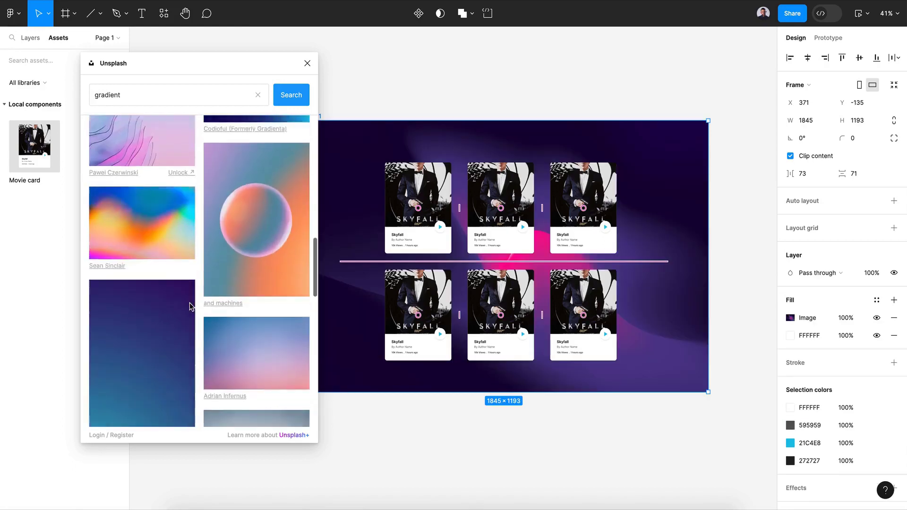
scroll(196, 263, "down", 5)
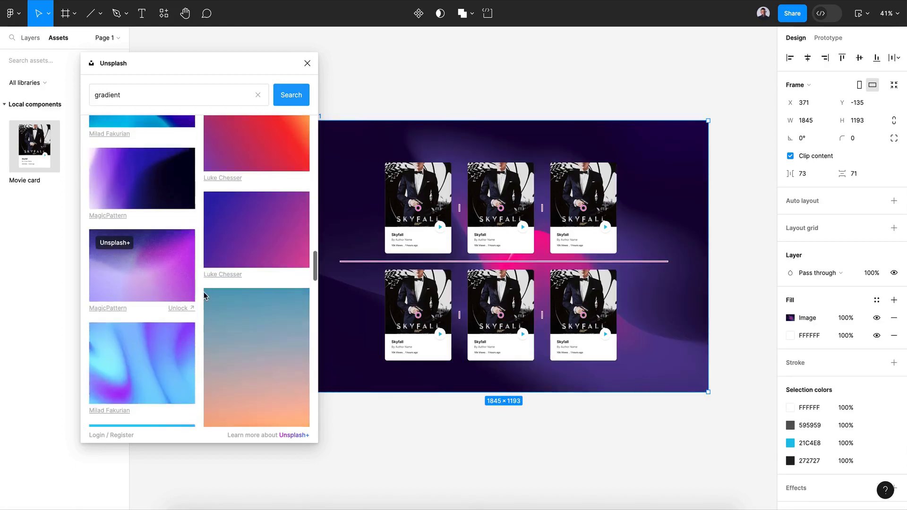
left_click(161, 97)
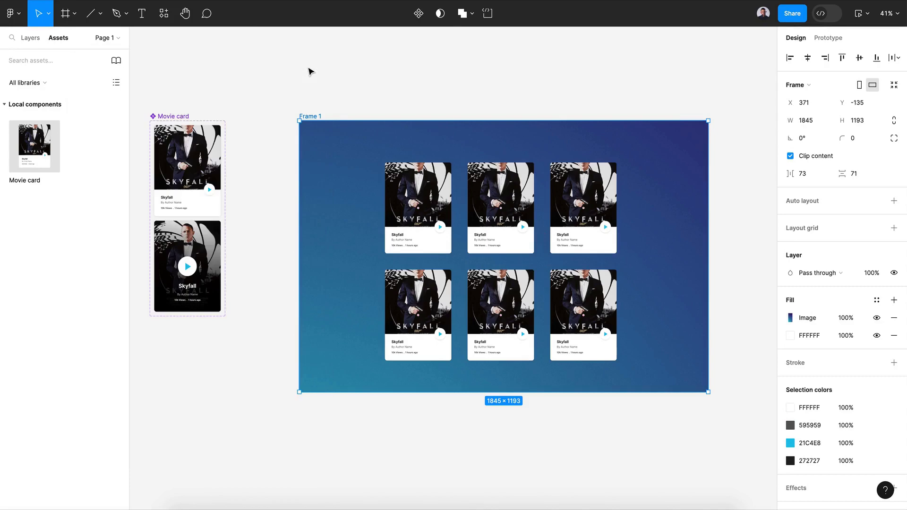
- Close the plugin, go to the Content page and cut all the poster images
left_click(395, 87)
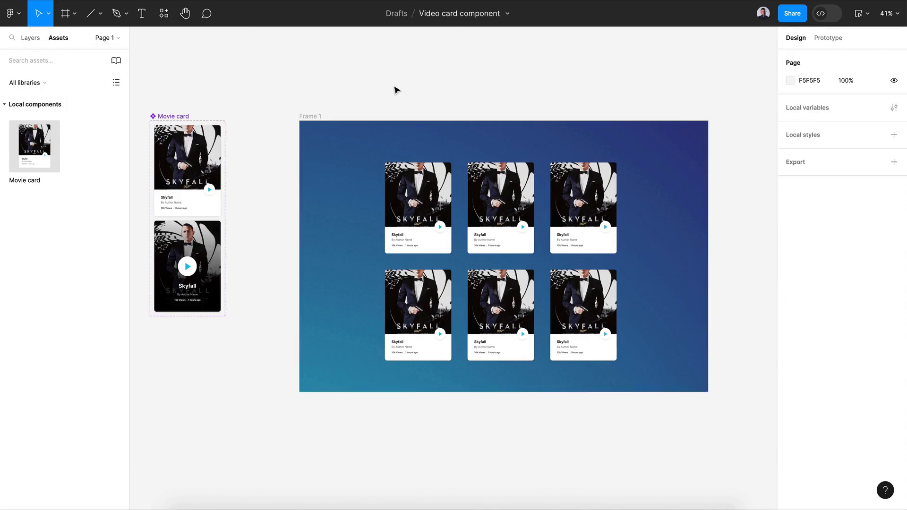
scroll(400, 87, "up", 5)
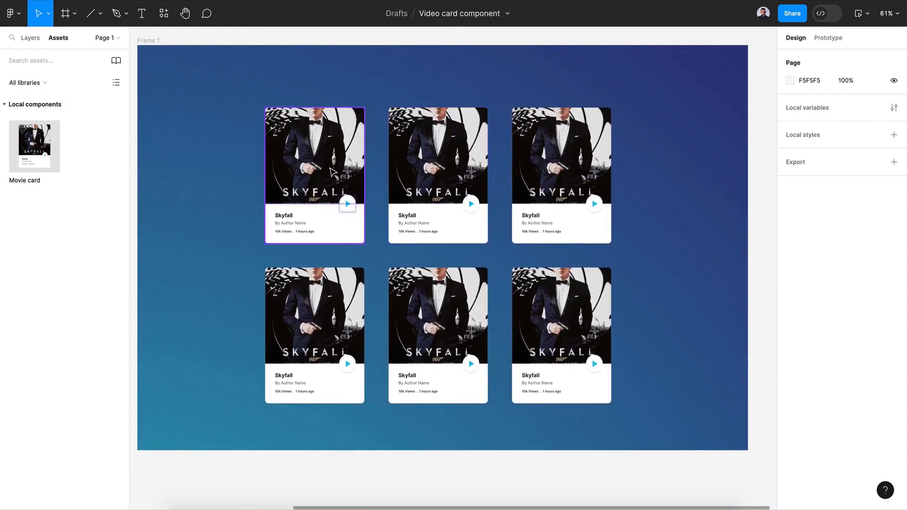
left_click(30, 38)
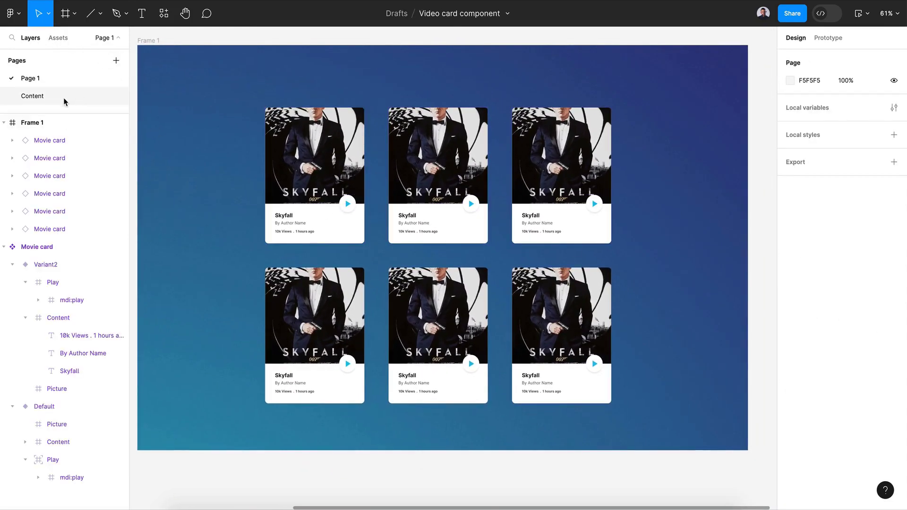
left_click(33, 96)
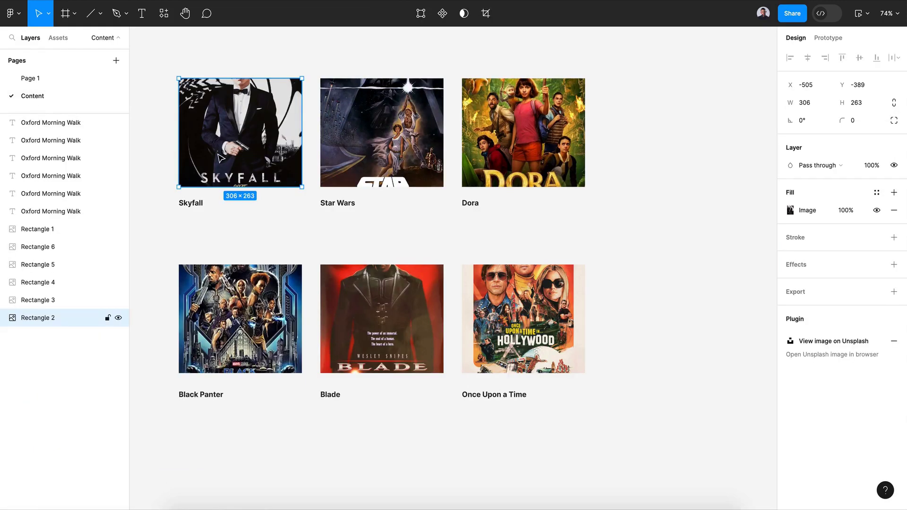
left_click(340, 168)
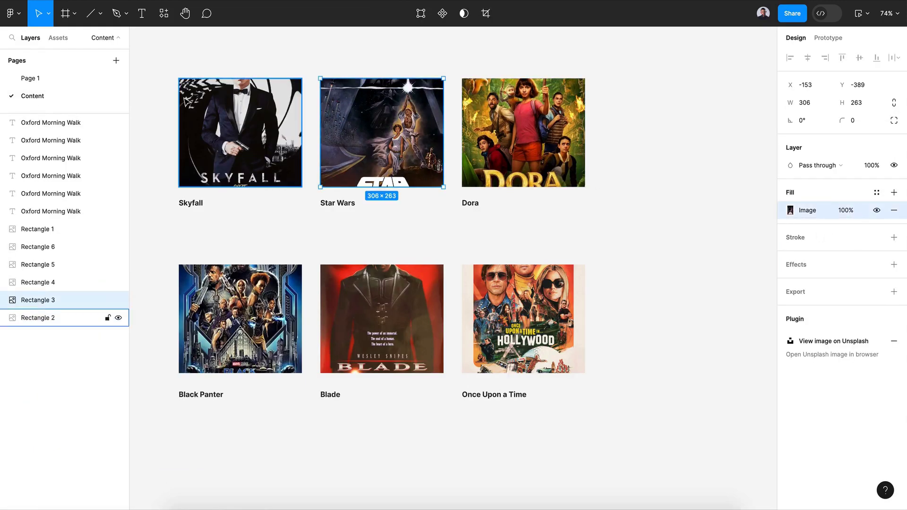
left_click(62, 77)
left_click(420, 195)
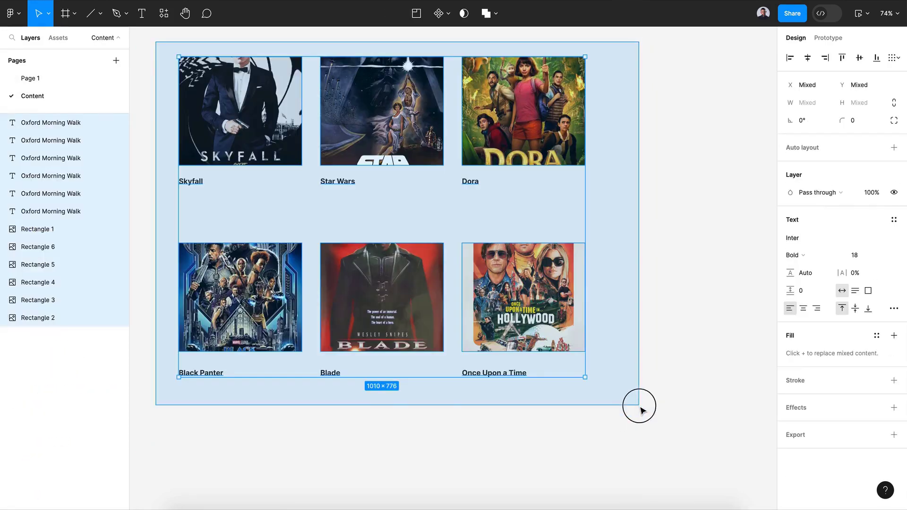
left_click_drag(640, 407, 640, 411)
key("ctrl+x")
- Back on Page 1, put the posters into the movie cards and shift Frame 1 up-left
left_click(57, 80)
scroll(348, 251, "down", 5)
scroll(411, 291, "right", 3)
scroll(411, 291, "down", 2)
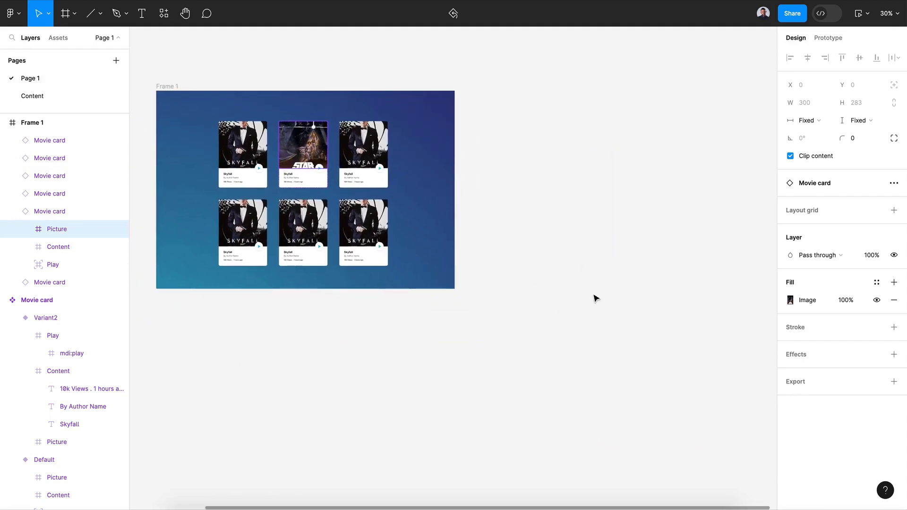
left_click(603, 299)
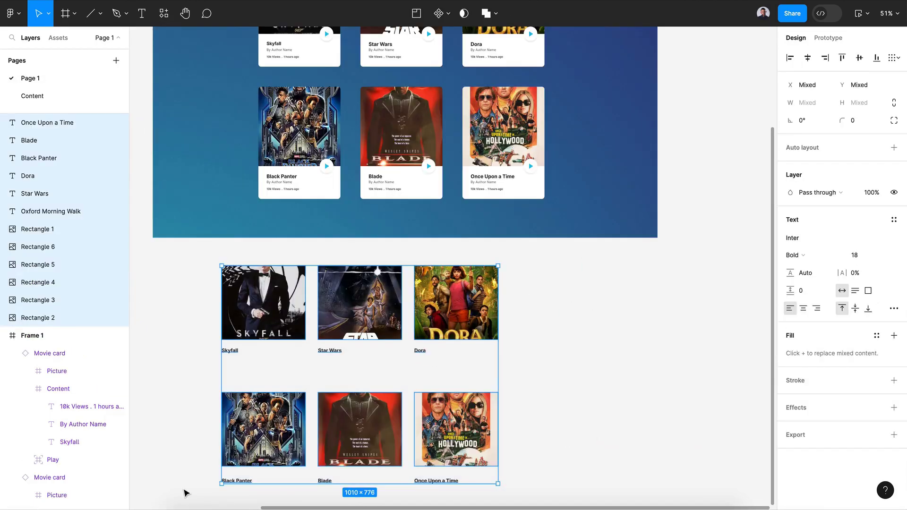
key("Delete")
scroll(423, 431, "up", 5)
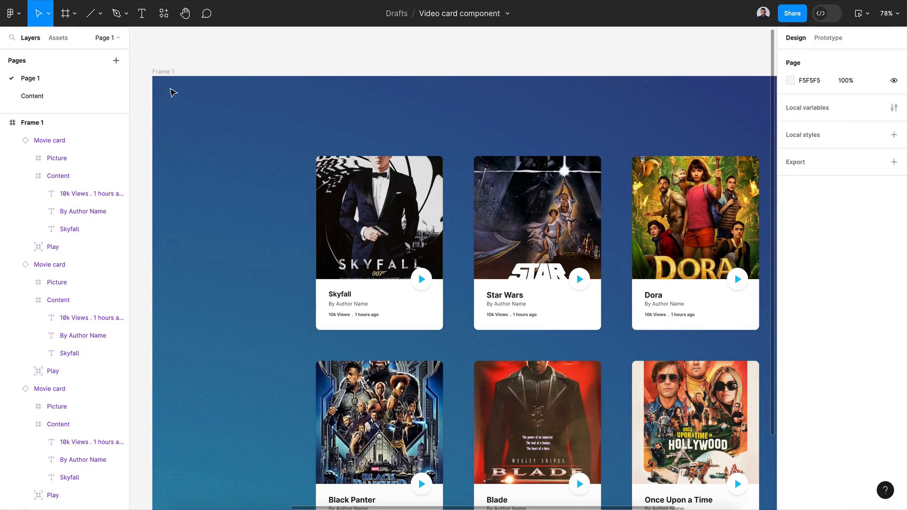
left_click(173, 92)
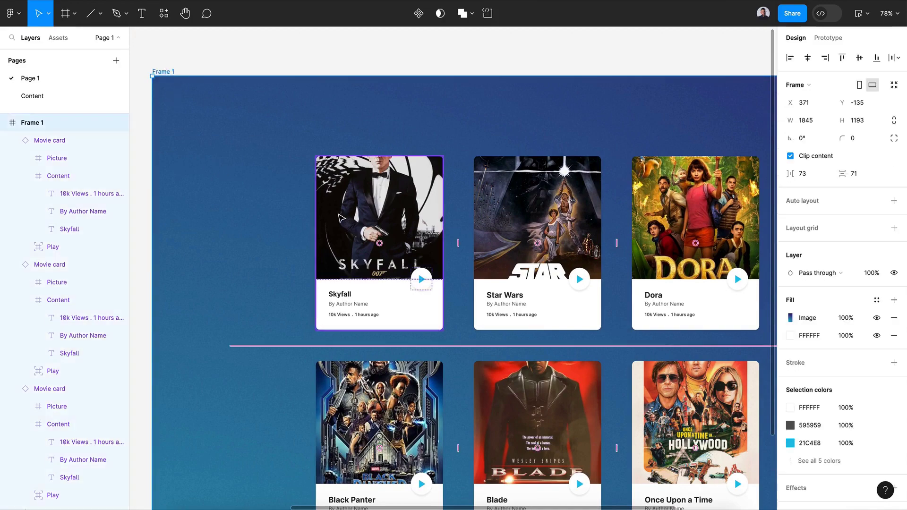
left_click_drag(422, 279, 340, 216)
key("shift+1")
left_click(863, 13)
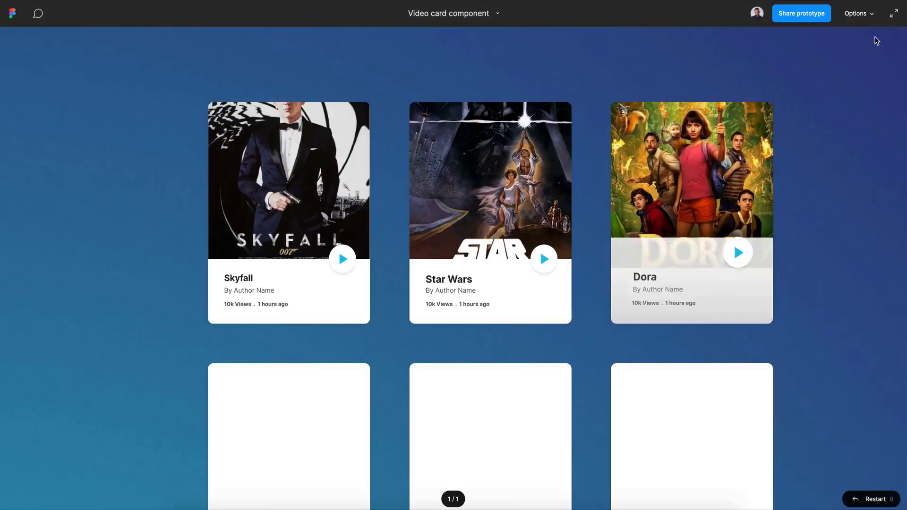
left_click(870, 14)
left_click(805, 55)
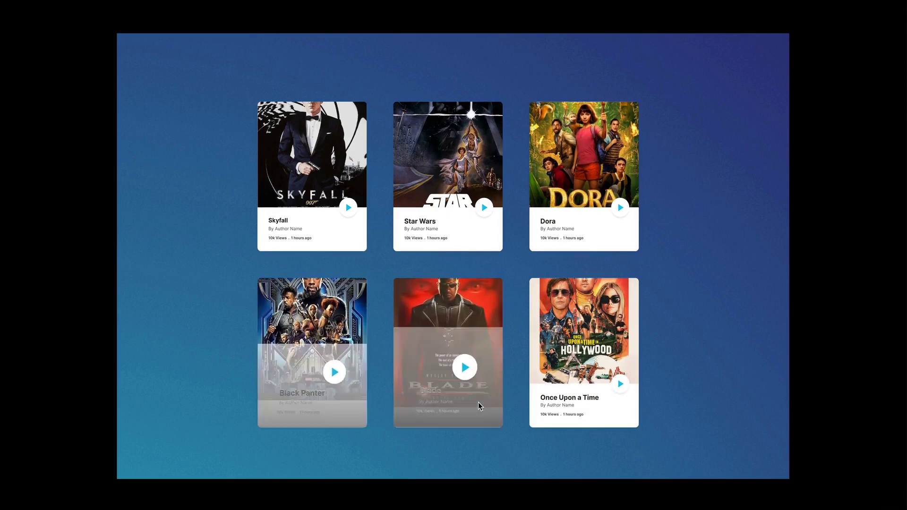
- Exit the full-screen presentation of Frame 1 back to the design canvas
key("Escape")
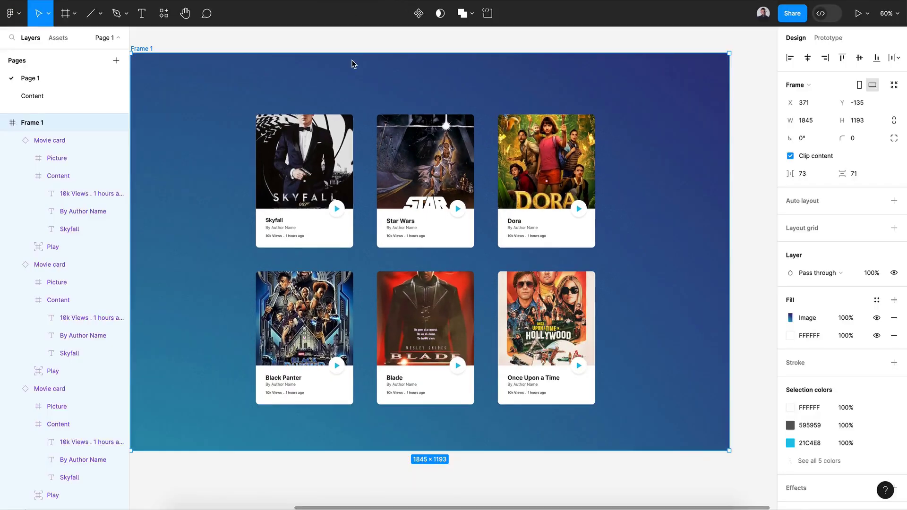